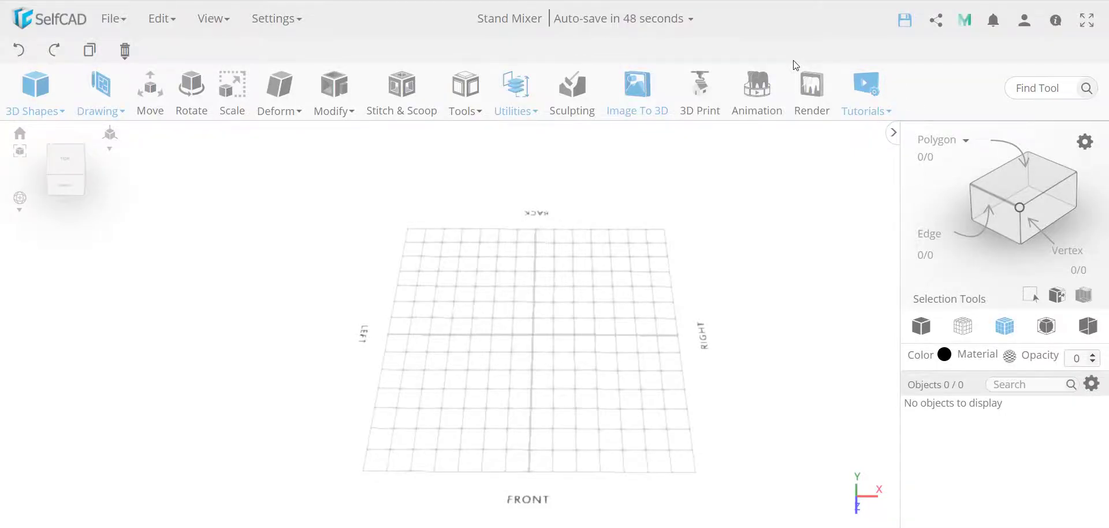
# Step: Start a freehand text sketch with the Text tool, keeping font Gentilis and text 'SelfCAD'
pyautogui.click(106, 107)
pyautogui.click(127, 135)
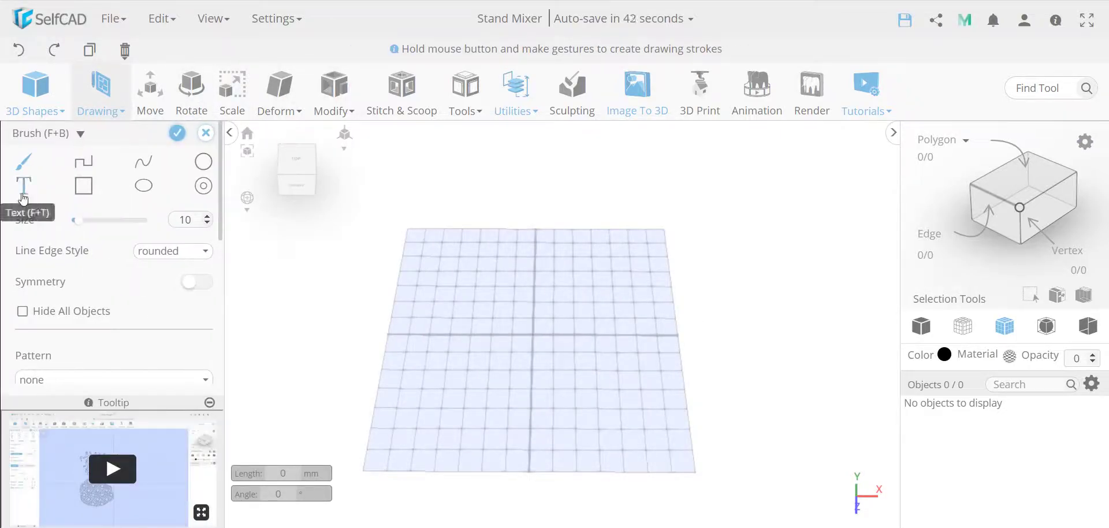
pyautogui.click(23, 196)
pyautogui.click(173, 319)
pyautogui.click(176, 319)
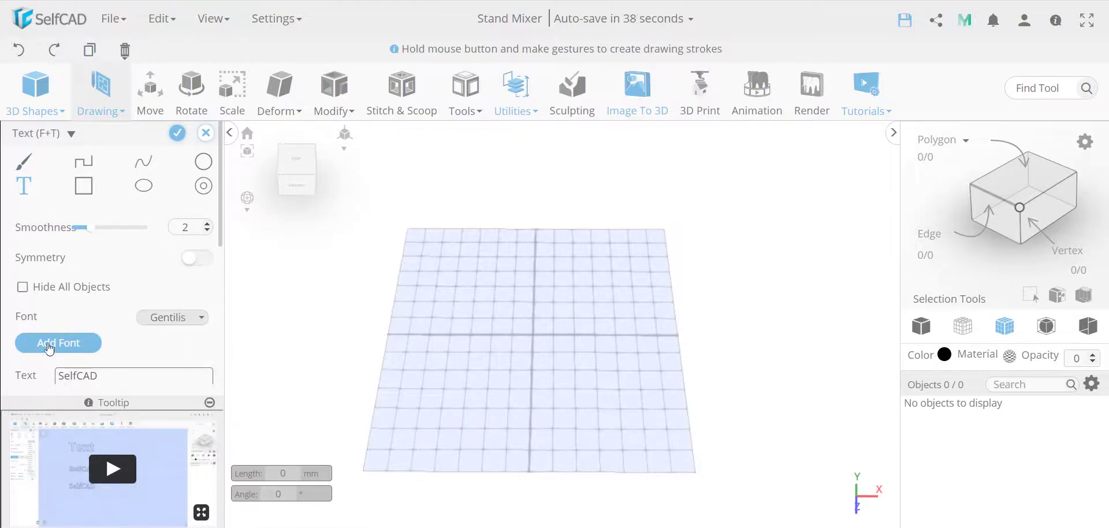
pyautogui.scroll(-2, 171, 356)
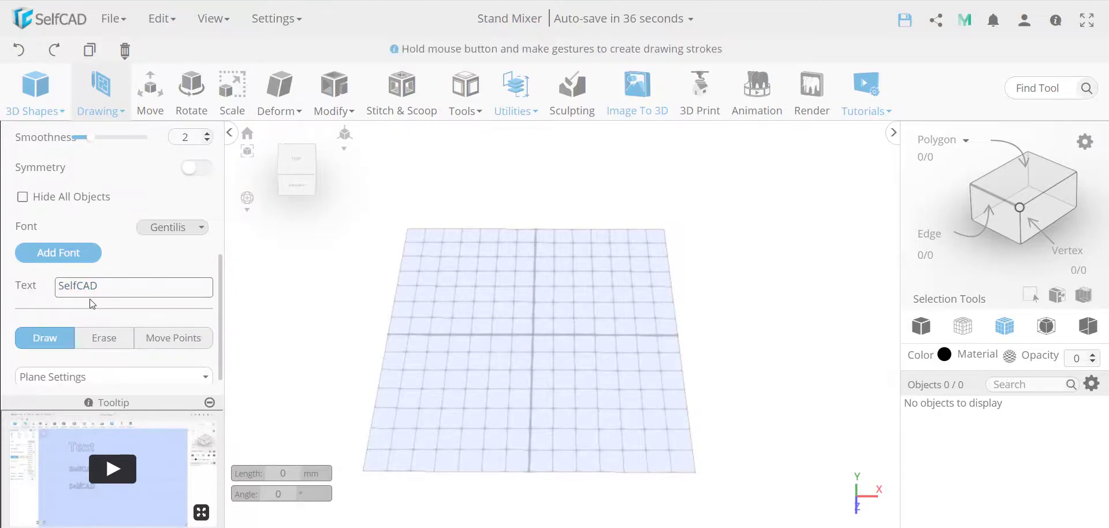
pyautogui.scroll(2, 101, 296)
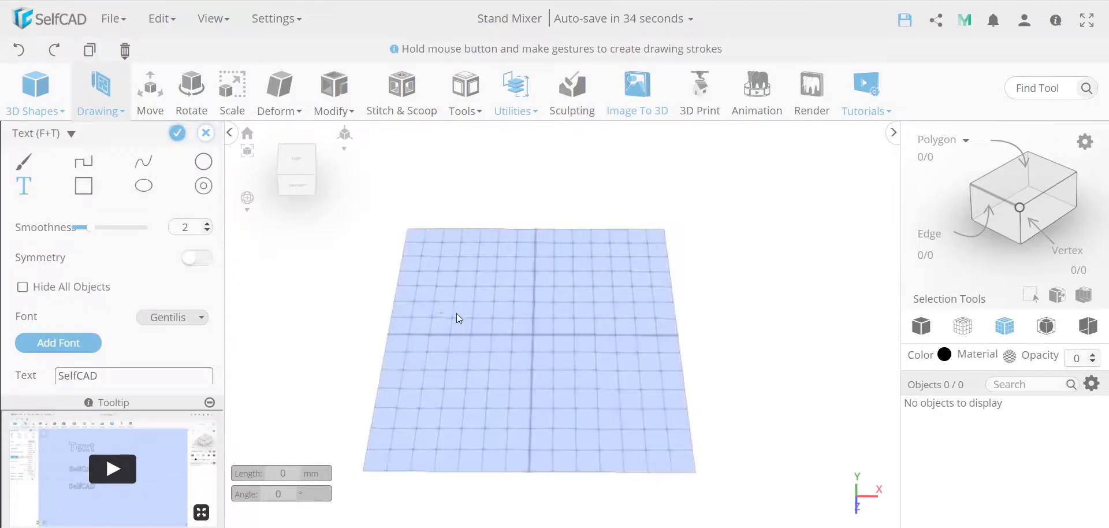
# Step: From the Top view, lay out the SelfCAD text 400 mm long with height 20
pyautogui.click(295, 158)
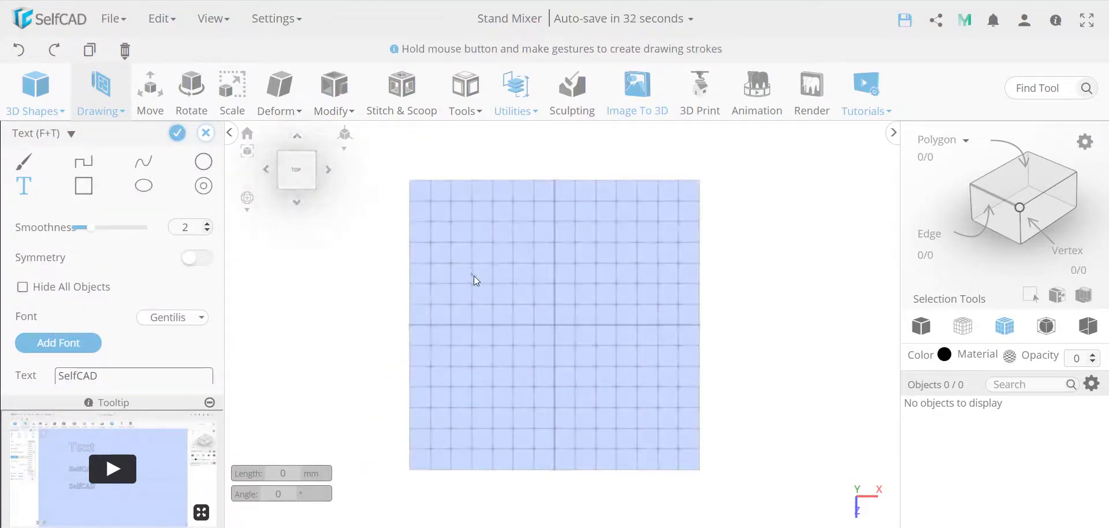
pyautogui.moveTo(473, 275); pyautogui.dragTo(646, 273)
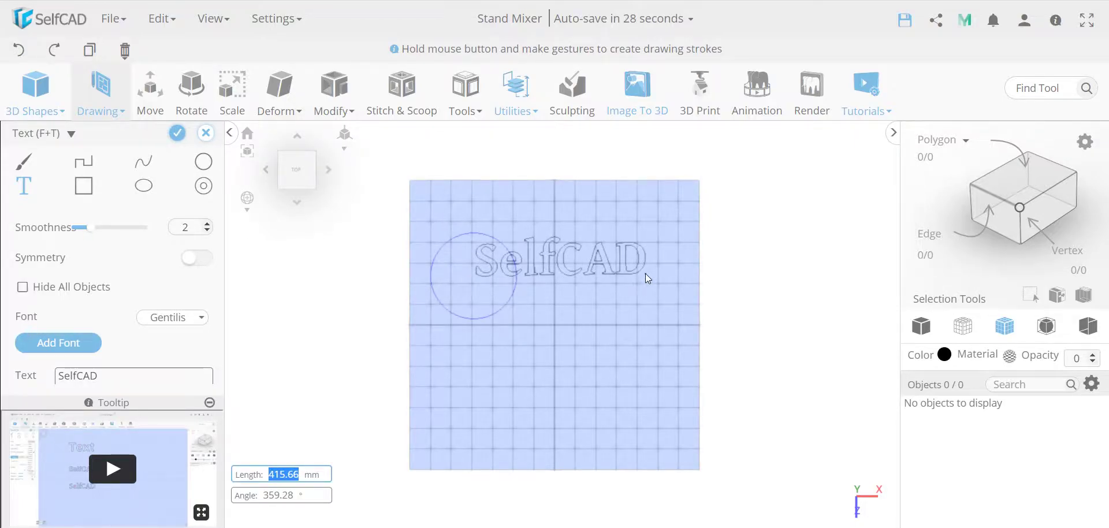
pyautogui.write('400')
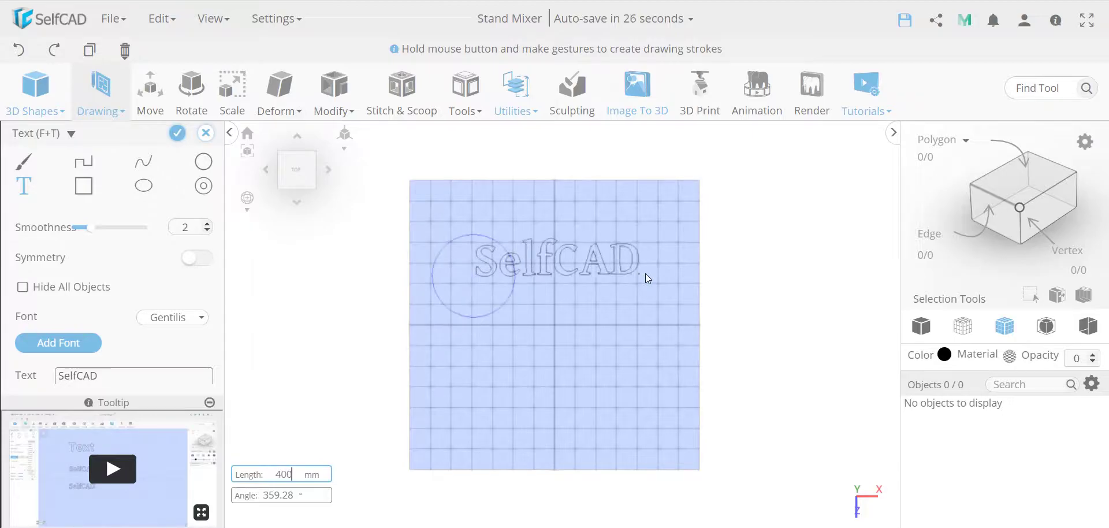
pyautogui.press('Return')
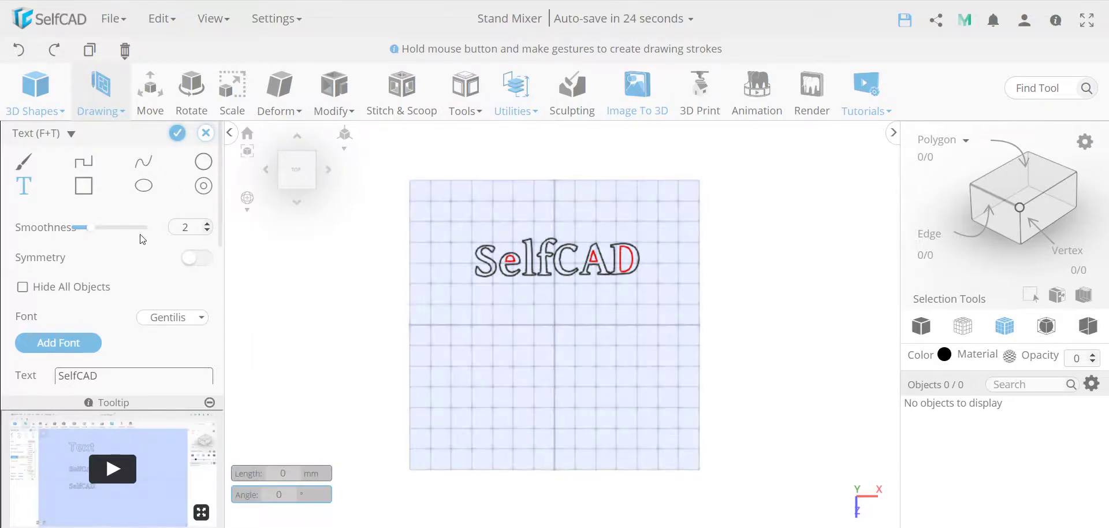
pyautogui.scroll(-3, 131, 280)
pyautogui.click(130, 287)
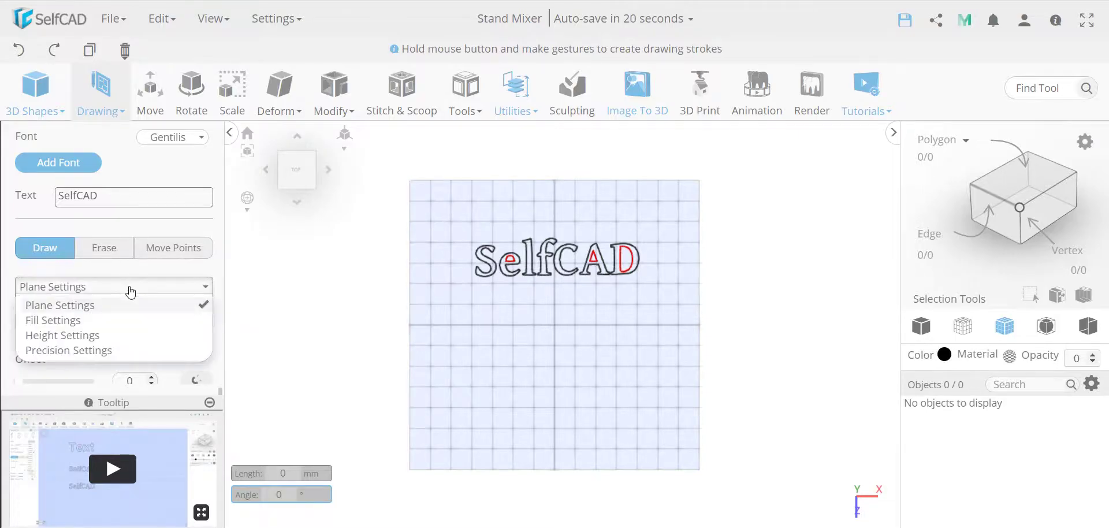
pyautogui.click(92, 335)
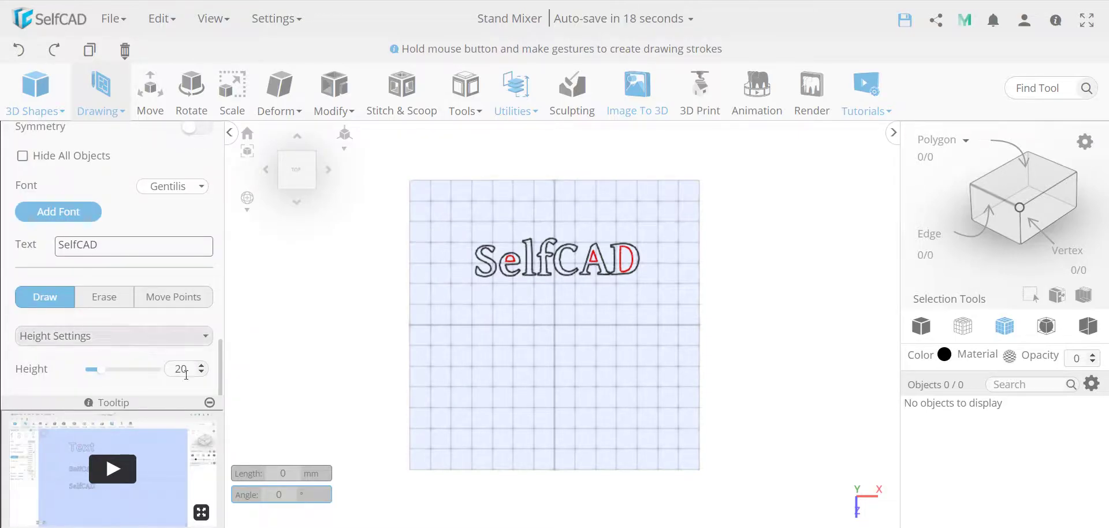
pyautogui.scroll(3, 164, 324)
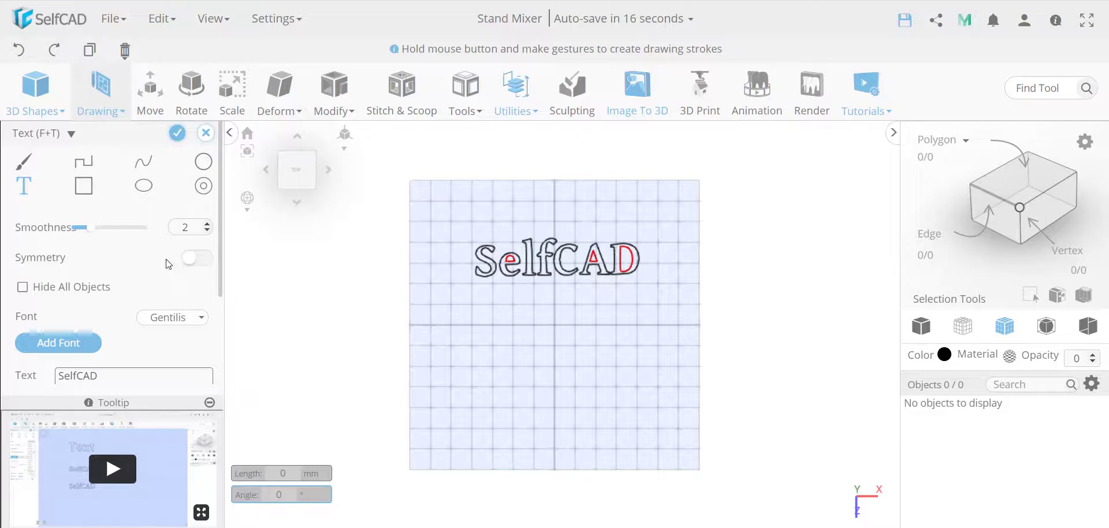
# Step: Finish the 3D SelfCAD text, then zoom and orbit to inspect it
pyautogui.click(176, 134)
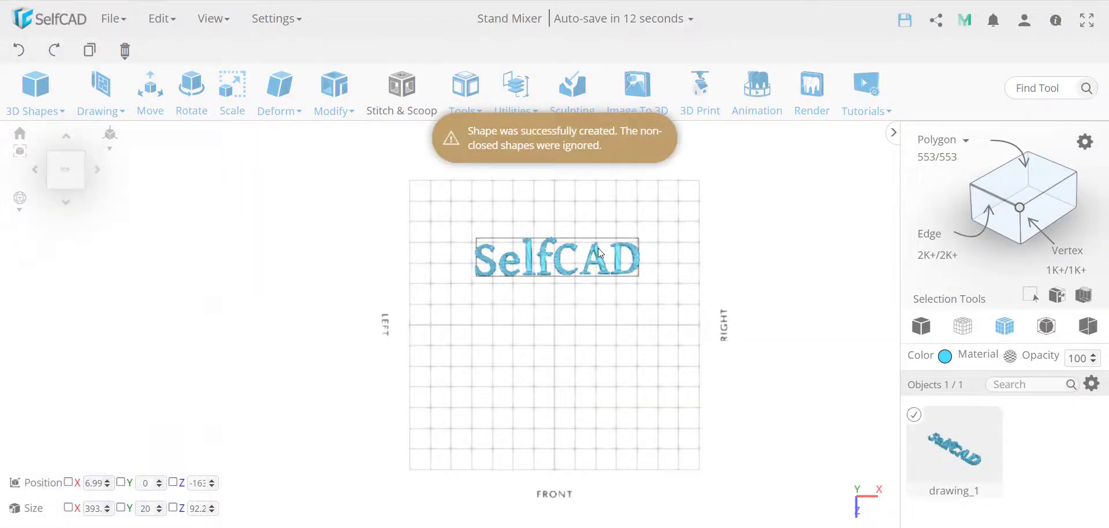
pyautogui.scroll(3, 598, 248)
pyautogui.scroll(3, 549, 249)
pyautogui.scroll(2, 541, 265)
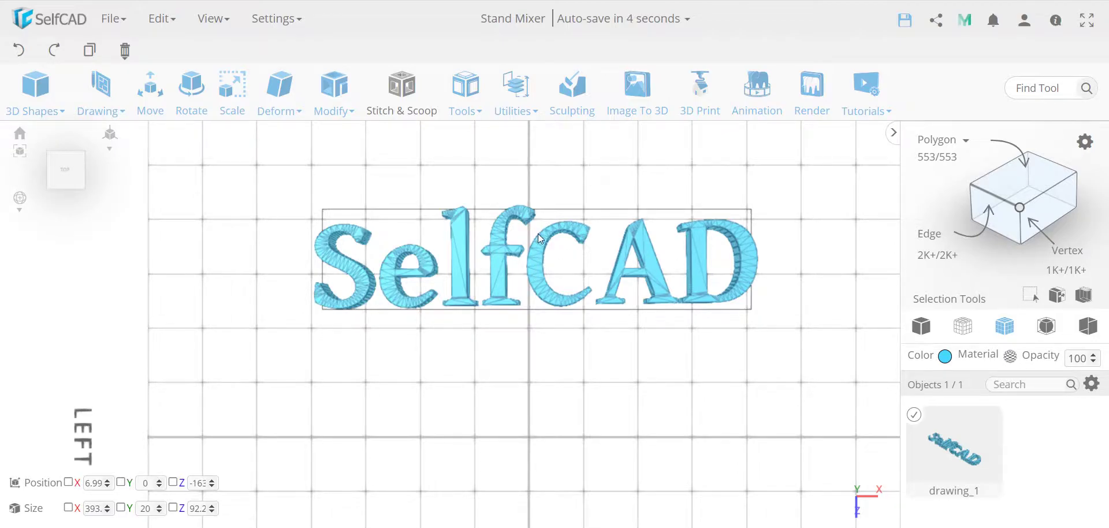
pyautogui.moveTo(562, 309); pyautogui.dragTo(501, 266)
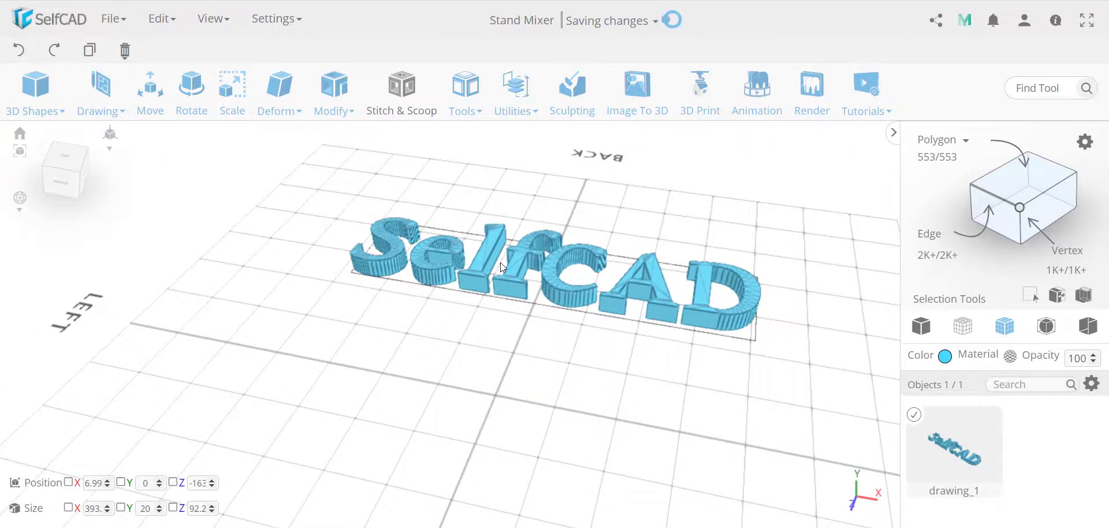
# Step: Cancel a first deletion of the text, orbit closer, then request its deletion again
pyautogui.press('Delete')
pyautogui.click(631, 331)
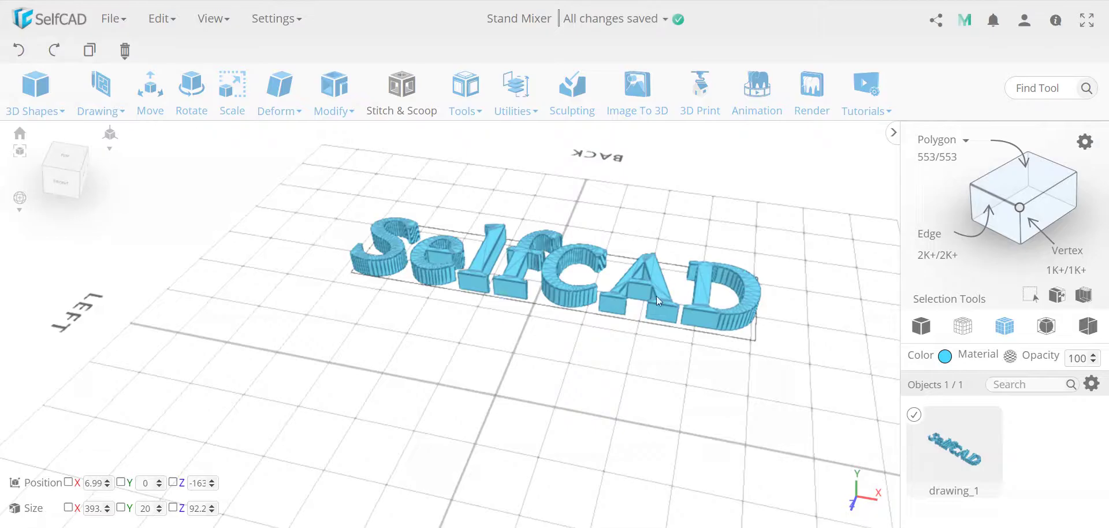
pyautogui.moveTo(656, 296); pyautogui.dragTo(427, 234)
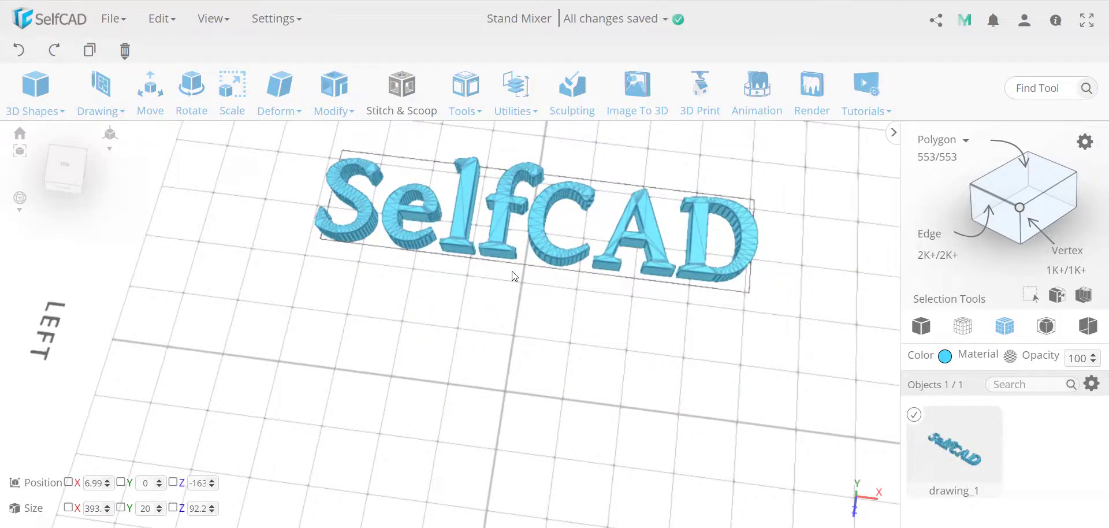
pyautogui.press('Delete')
# Step: Confirm deleting drawing_1 and start a top-view 3D Sketch in Text mode with a trial placement
pyautogui.click(503, 326)
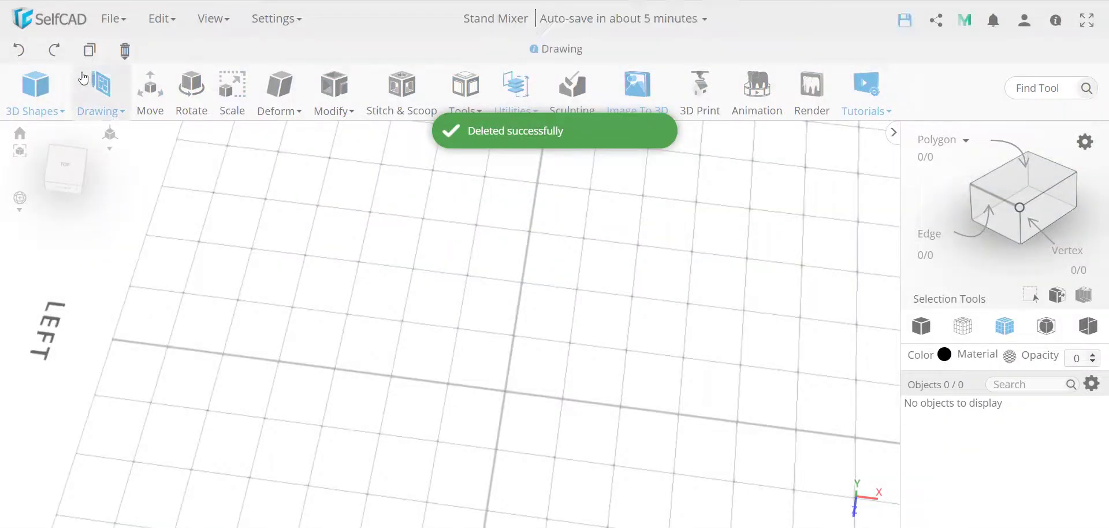
pyautogui.click(98, 96)
pyautogui.click(150, 177)
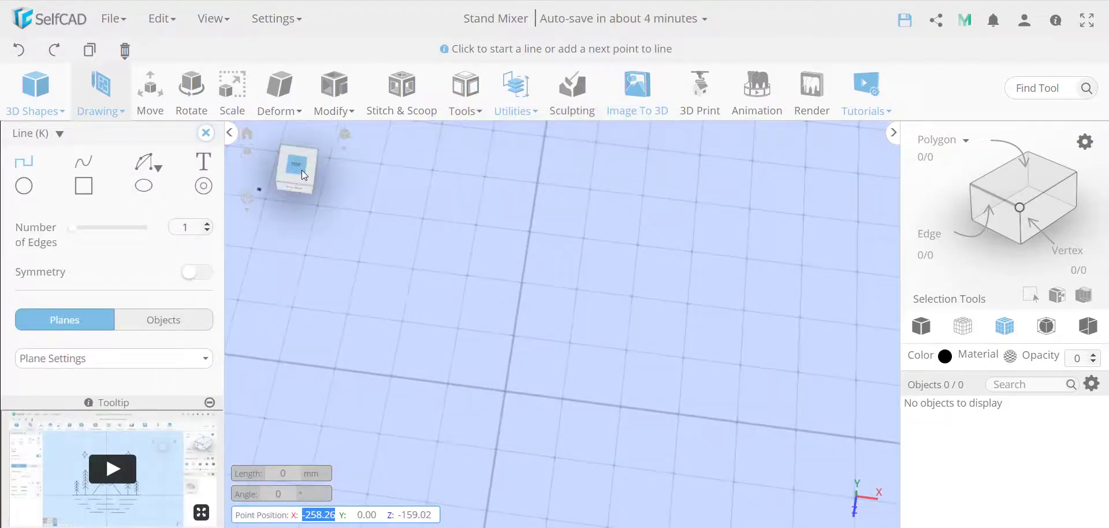
pyautogui.click(302, 170)
pyautogui.click(203, 161)
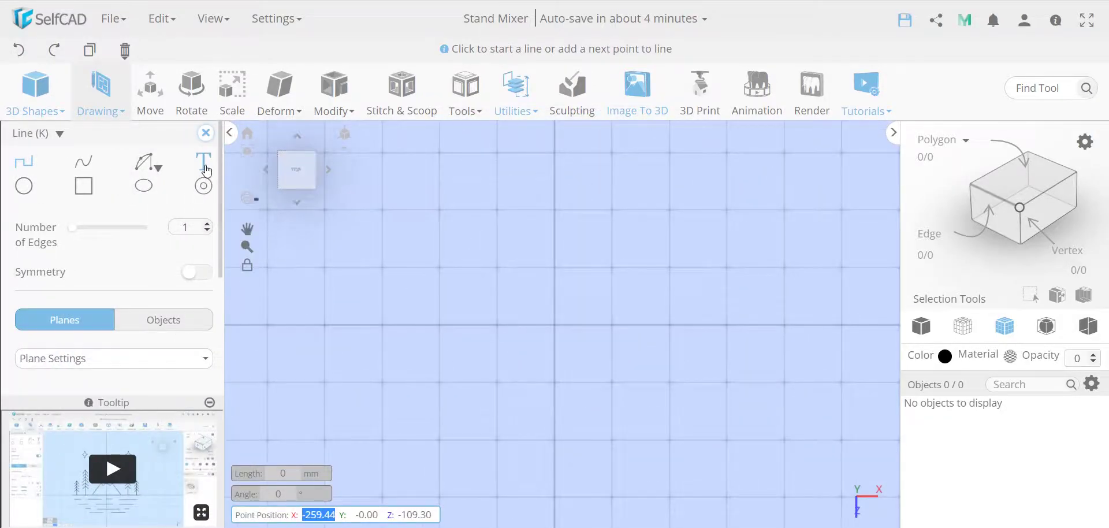
pyautogui.click(438, 269)
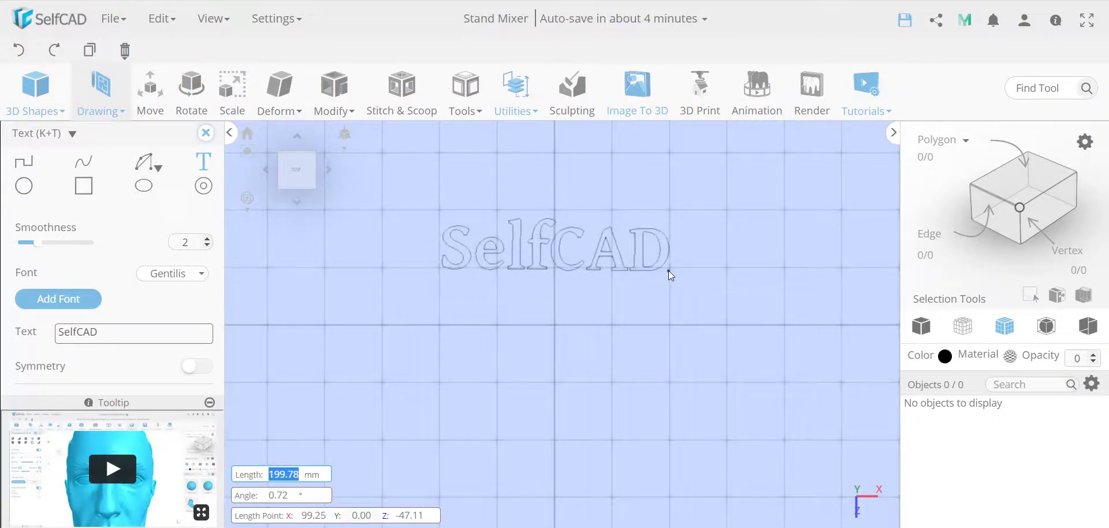
pyautogui.click(668, 271)
# Step: Enable a 15° Minimum Angle Step in the sketch's Precision Settings
pyautogui.scroll(-5, 56, 315)
pyautogui.click(92, 184)
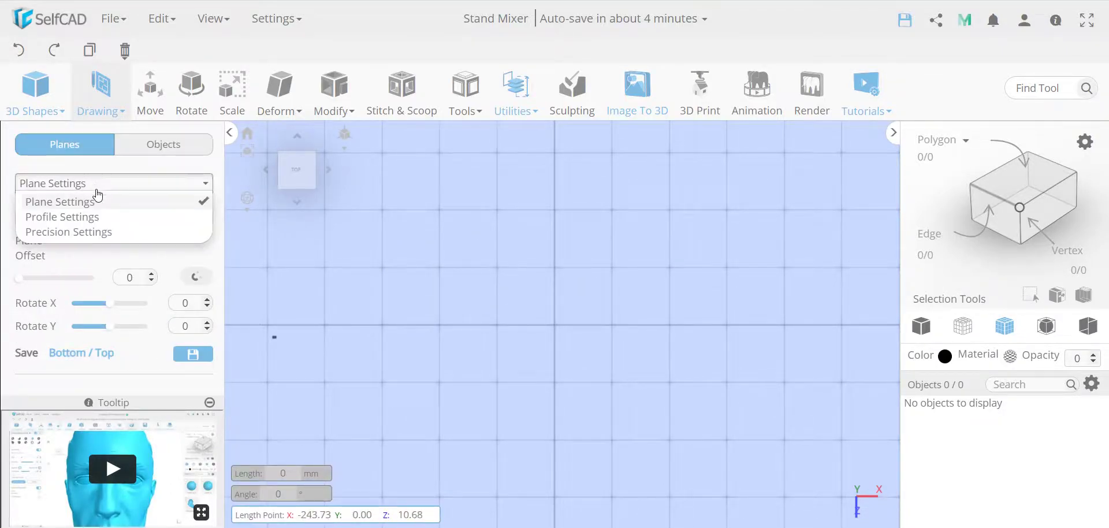
pyautogui.click(104, 230)
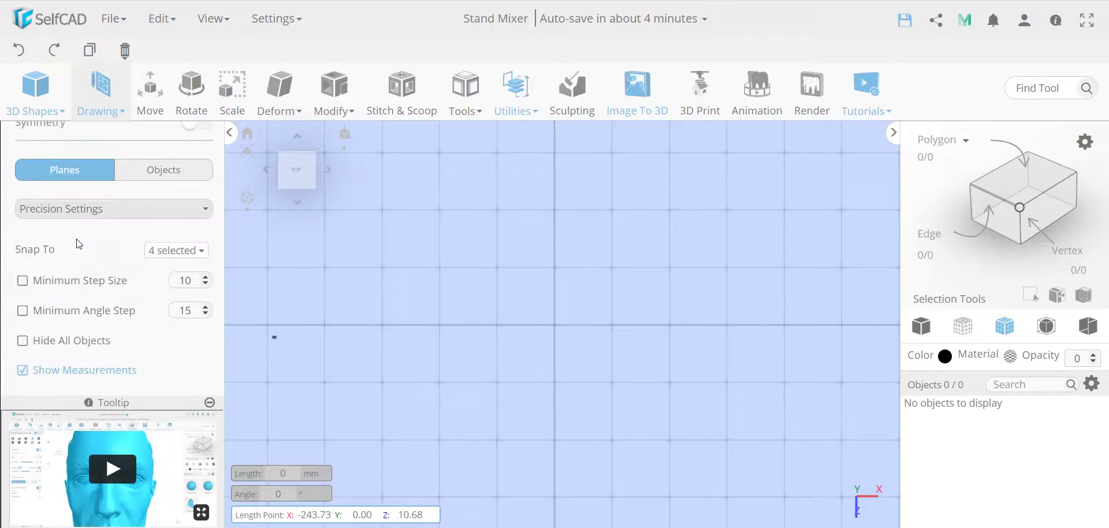
pyautogui.click(172, 249)
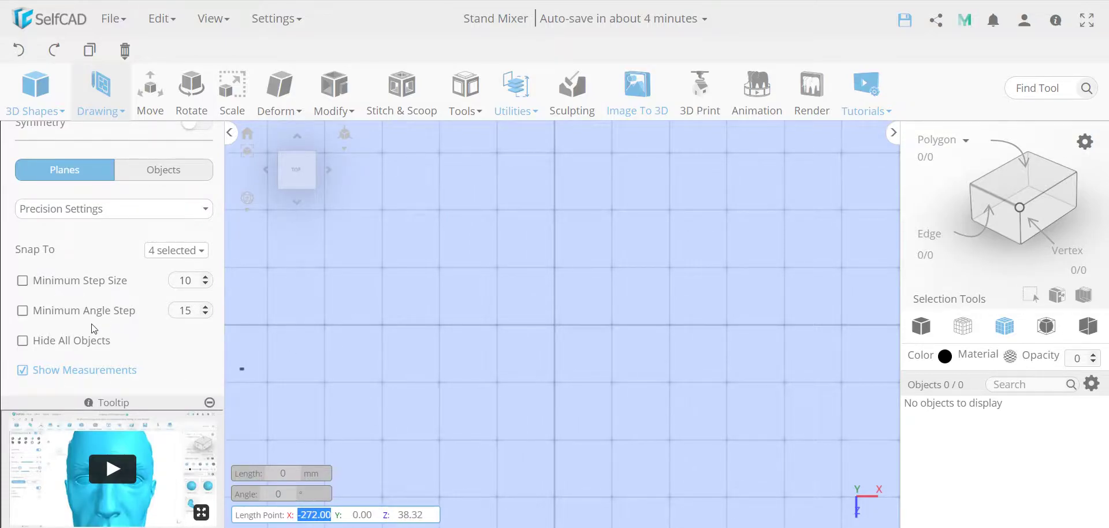
pyautogui.click(24, 312)
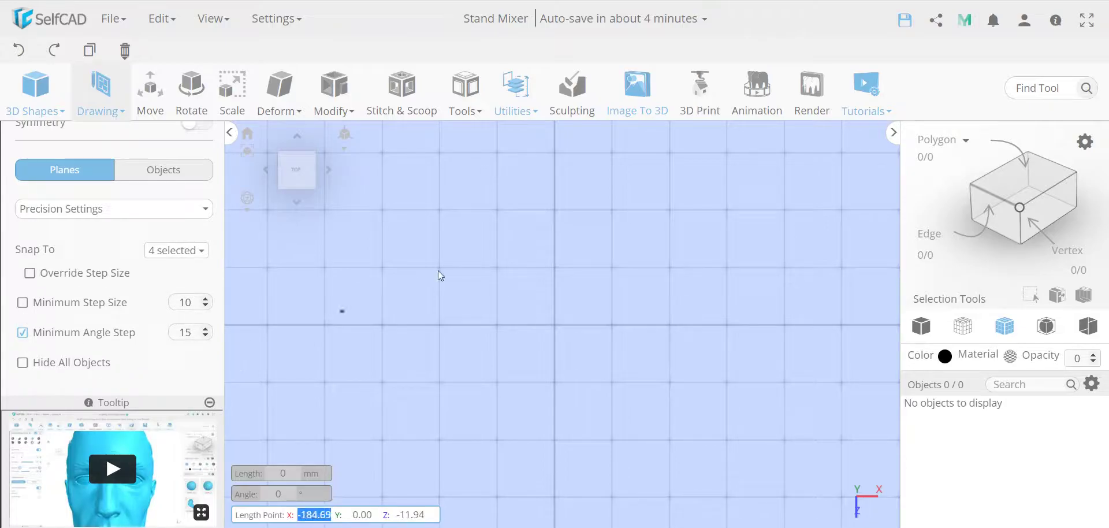
# Step: Sketch two SelfCAD text outlines: 200 mm long above and 300 mm long below
pyautogui.click(463, 235)
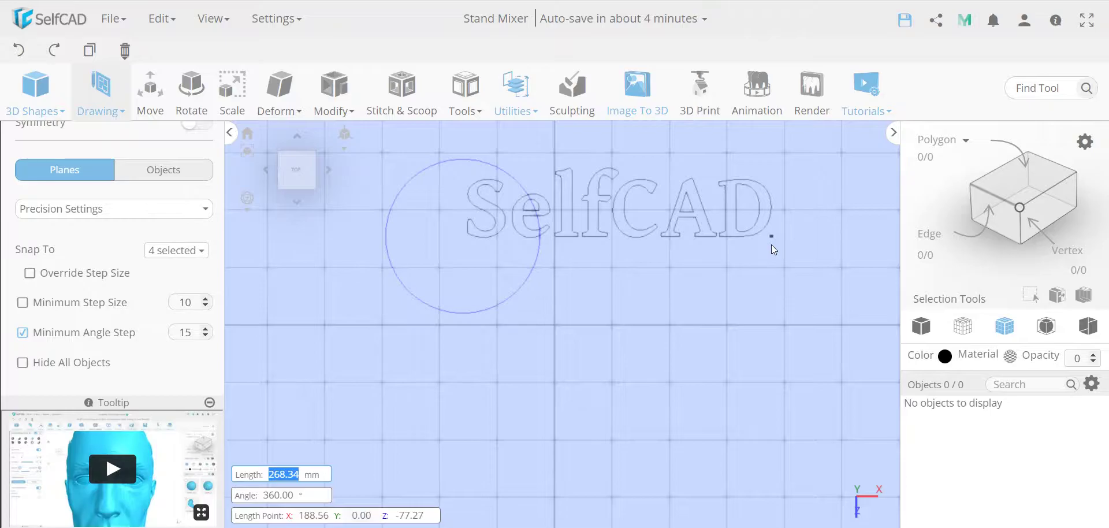
pyautogui.write('200')
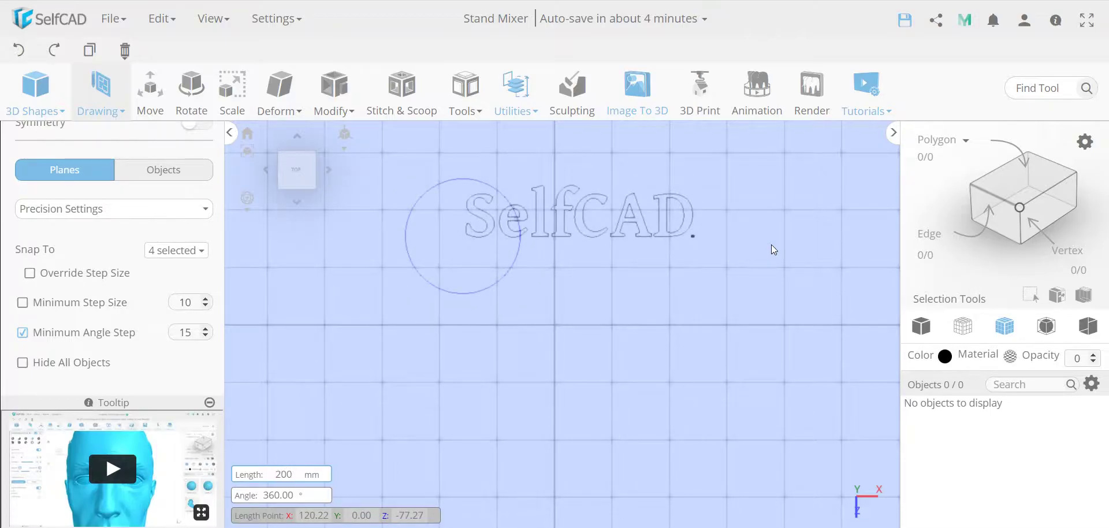
pyautogui.press('Return')
pyautogui.click(460, 358)
pyautogui.write('300')
pyautogui.press('Return')
pyautogui.scroll(4, 191, 144)
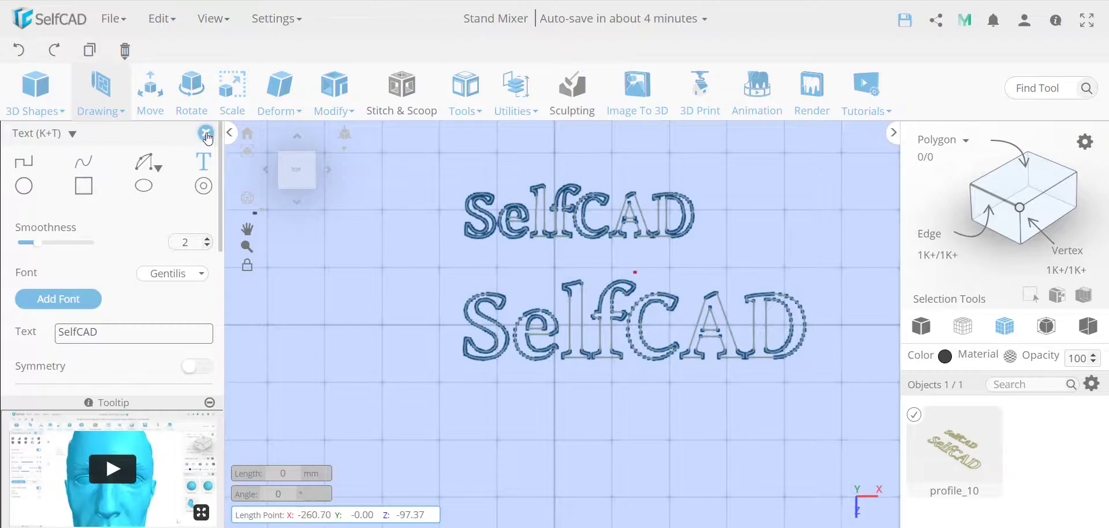
# Step: Finish the sketch, select the lower text's faces and Split them off as profile_11
pyautogui.click(205, 133)
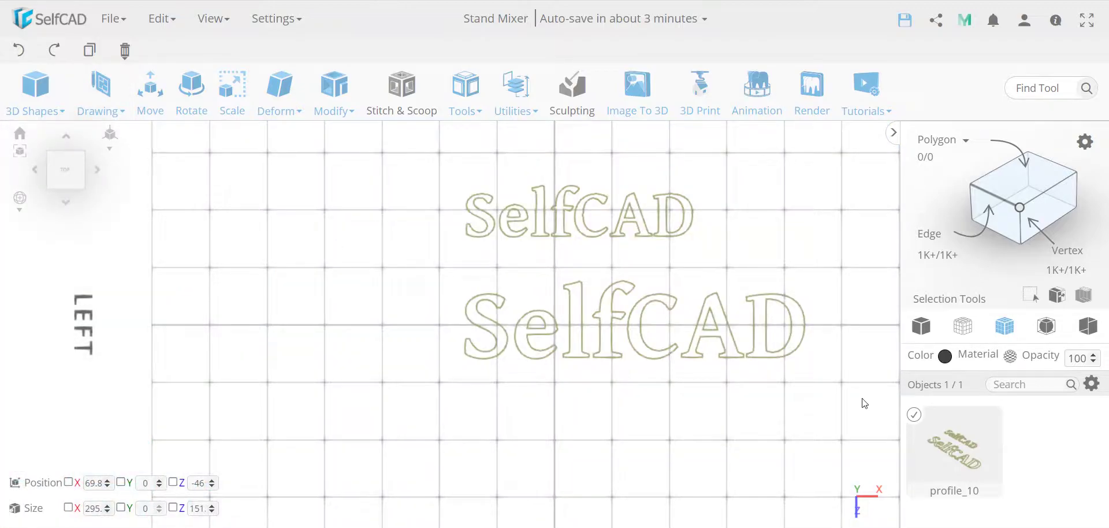
pyautogui.hotkey('ctrl', '4')
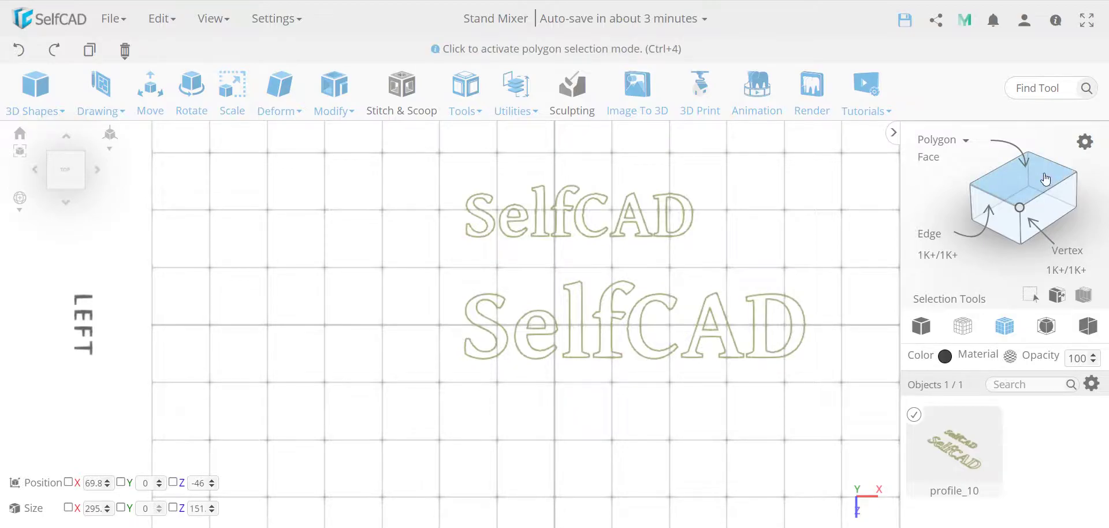
pyautogui.moveTo(823, 377); pyautogui.dragTo(422, 279)
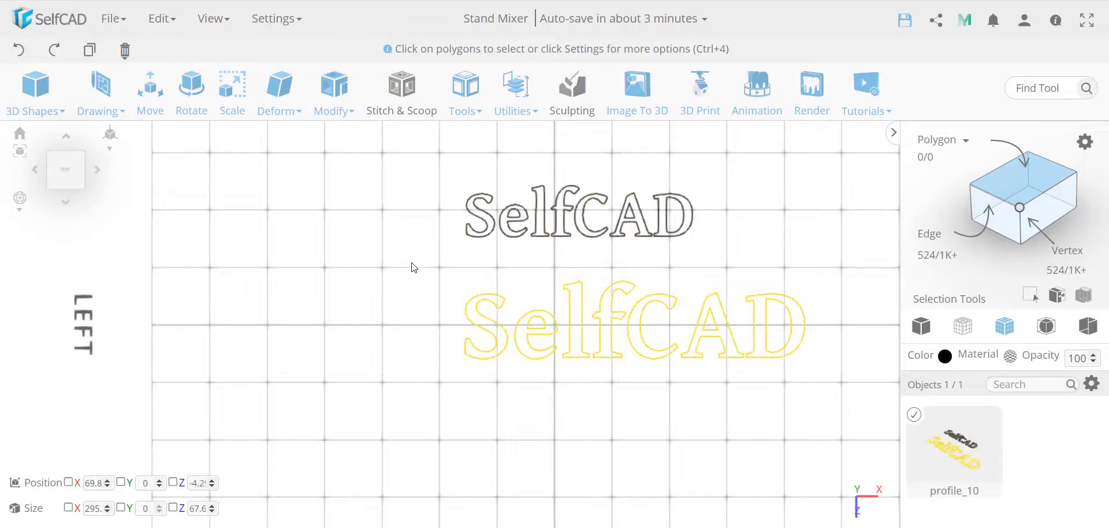
pyautogui.click(516, 90)
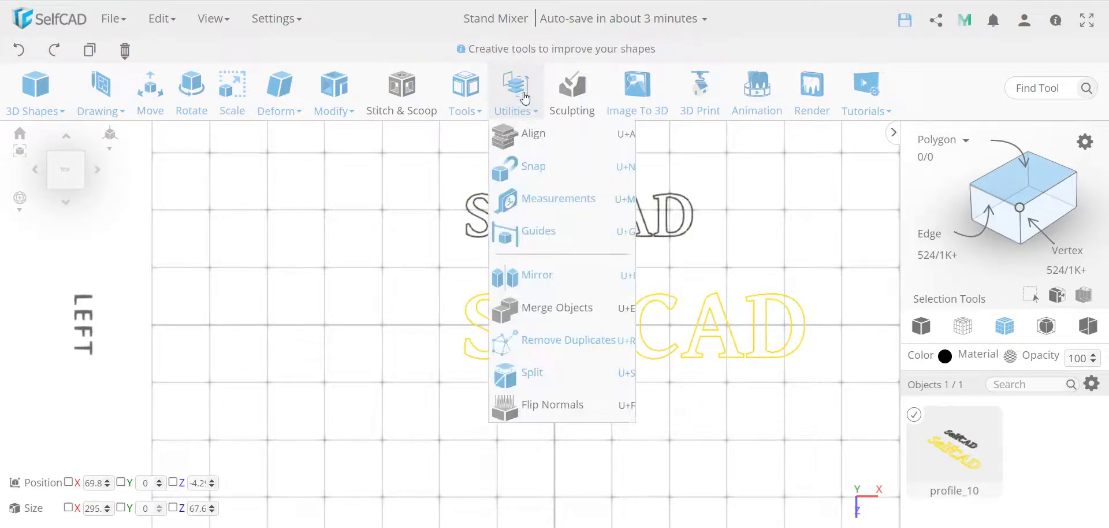
pyautogui.click(552, 376)
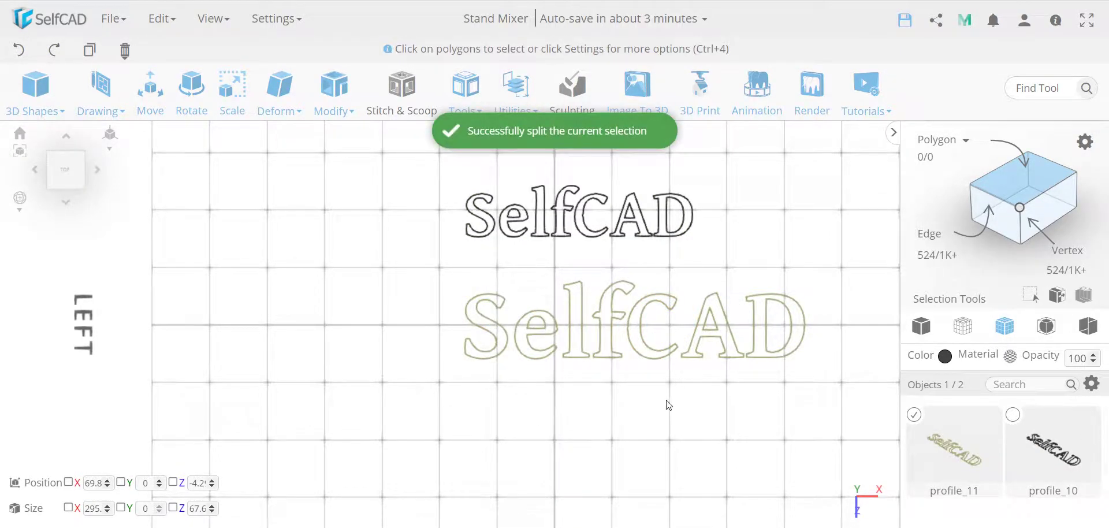
# Step: Fill the larger lower outline's letters with Fill Polygons, creating mesh_8
pyautogui.click(508, 87)
pyautogui.click(466, 86)
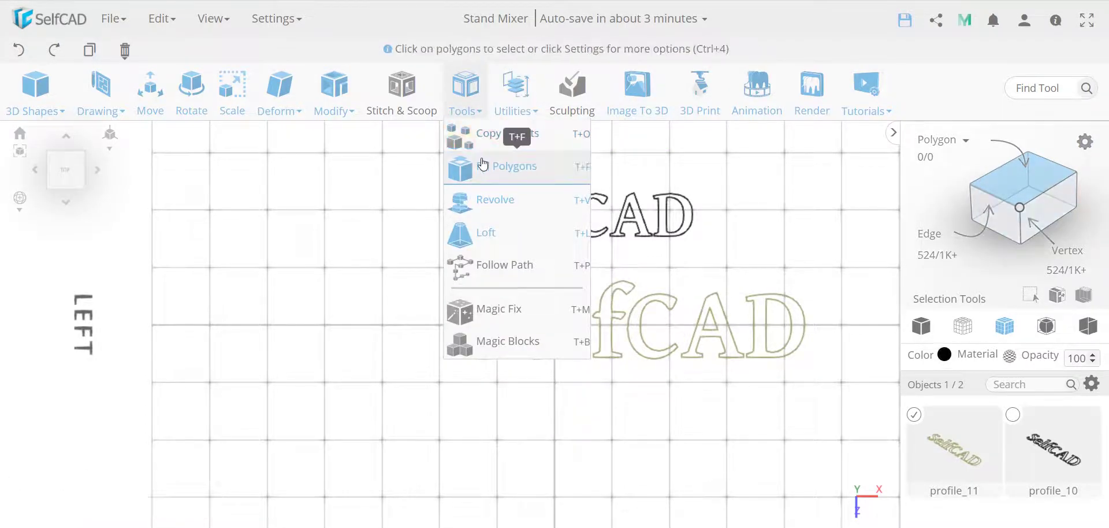
pyautogui.click(502, 169)
pyautogui.click(151, 170)
pyautogui.click(177, 133)
pyautogui.scroll(2, 684, 330)
pyautogui.moveTo(733, 391); pyautogui.dragTo(589, 391, button='right')
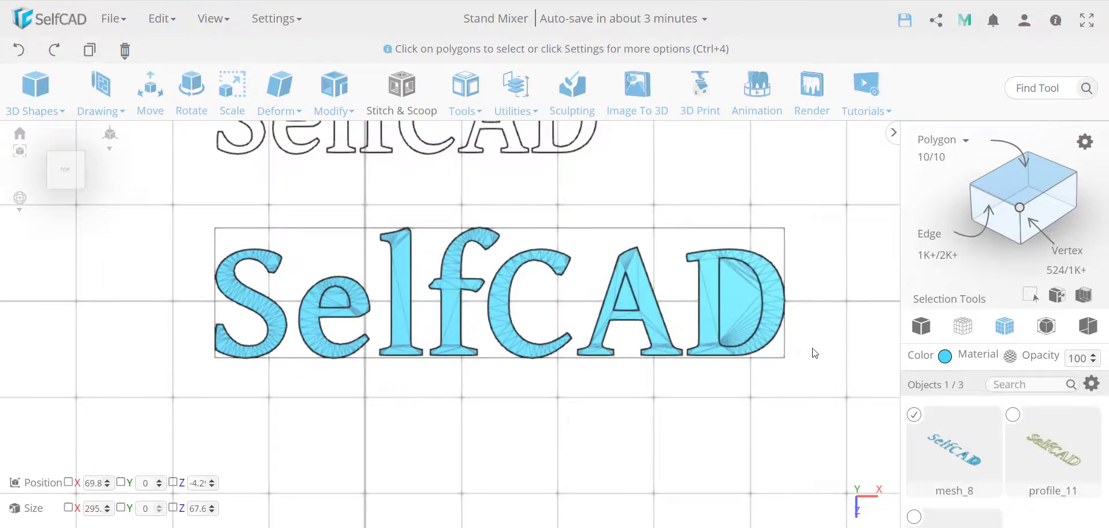
pyautogui.scroll(-3, 793, 362)
pyautogui.moveTo(792, 372); pyautogui.dragTo(704, 365, button='right')
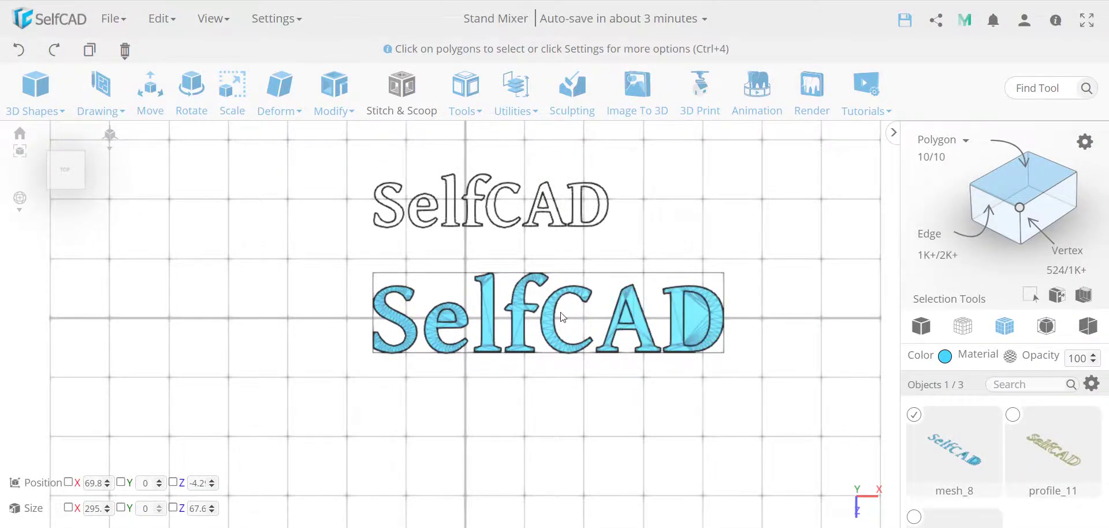
# Step: Turn on Part selection in the polygon selection settings
pyautogui.hotkey('ctrl', '1')
pyautogui.click(701, 326)
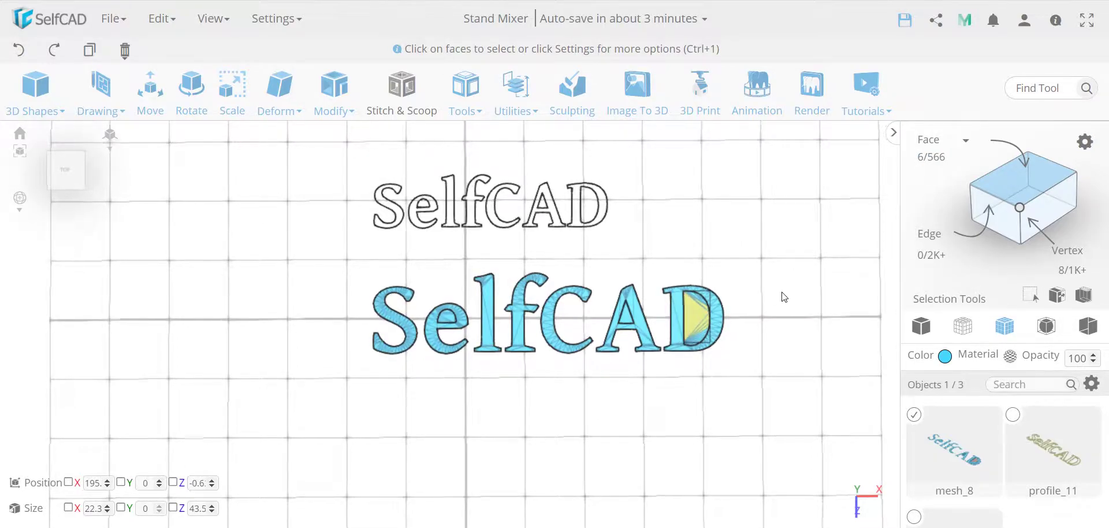
pyautogui.click(935, 153)
pyautogui.click(1084, 143)
pyautogui.click(201, 225)
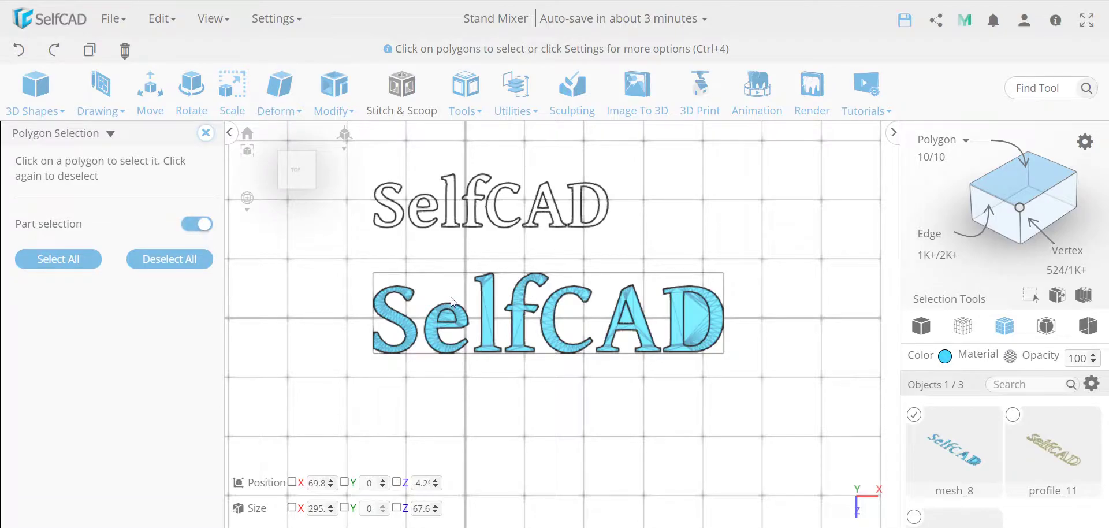
# Step: Delete the wrongly filled inner regions of the e, A and D
pyautogui.click(449, 317)
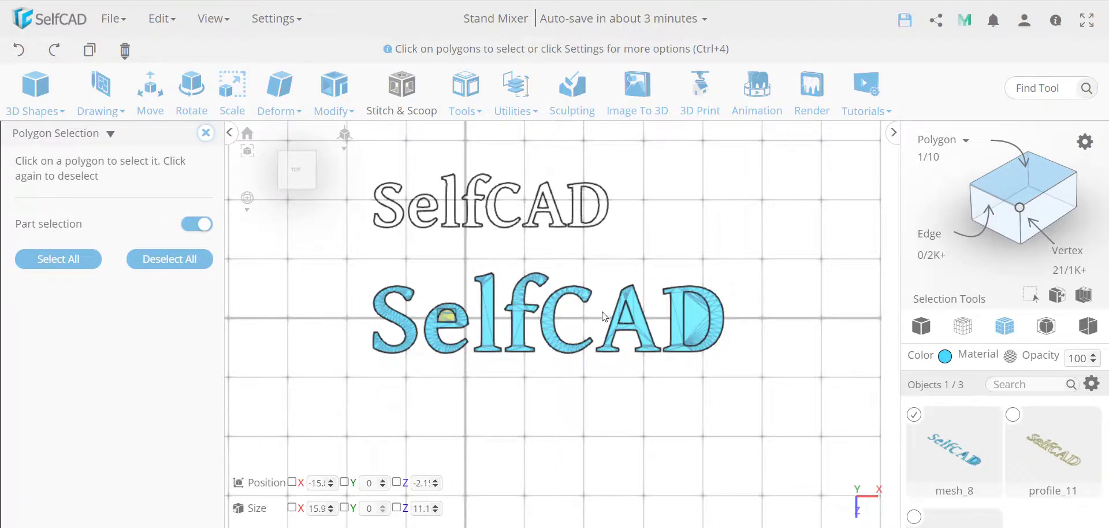
pyautogui.click(628, 317)
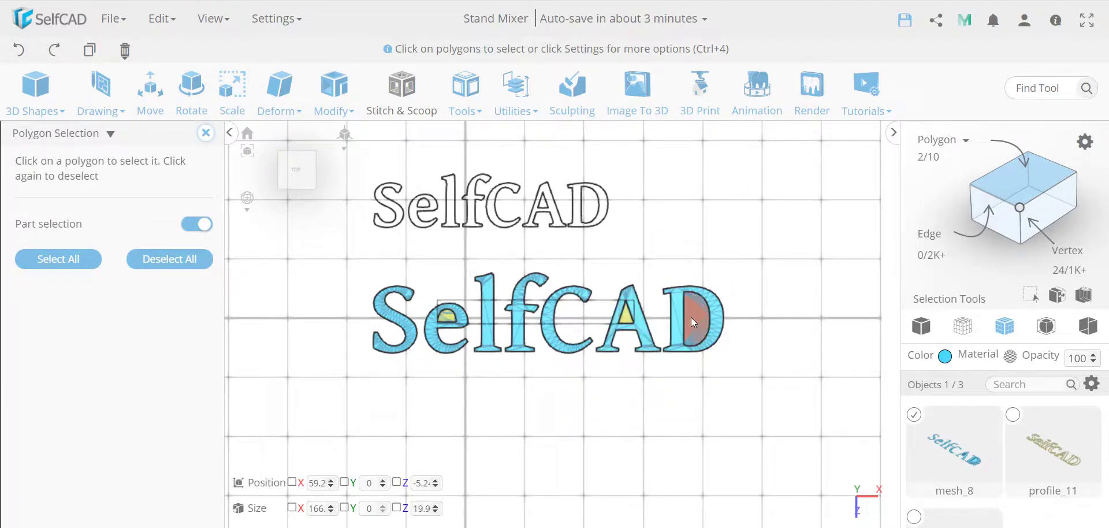
pyautogui.click(691, 317)
pyautogui.press('Delete')
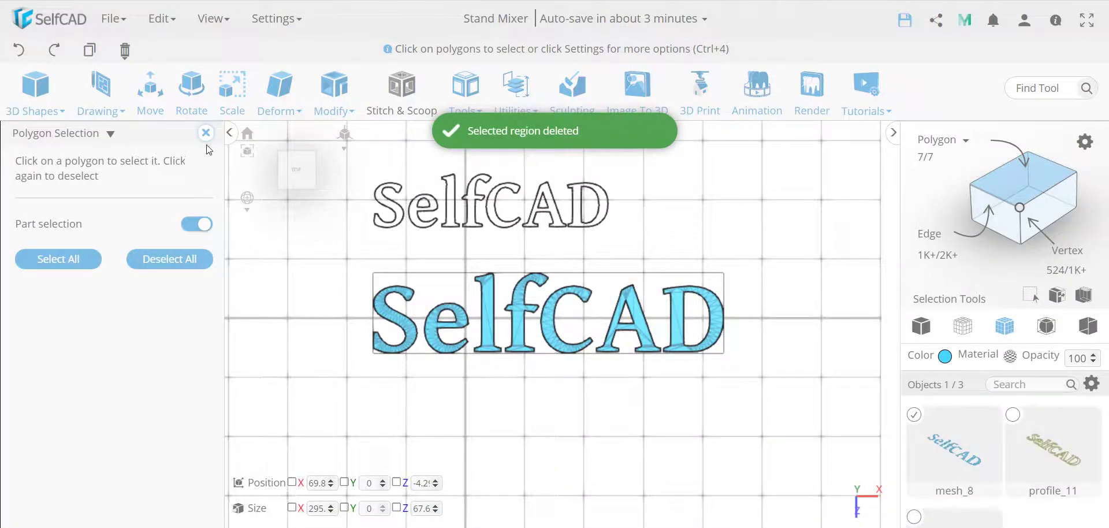
pyautogui.click(206, 133)
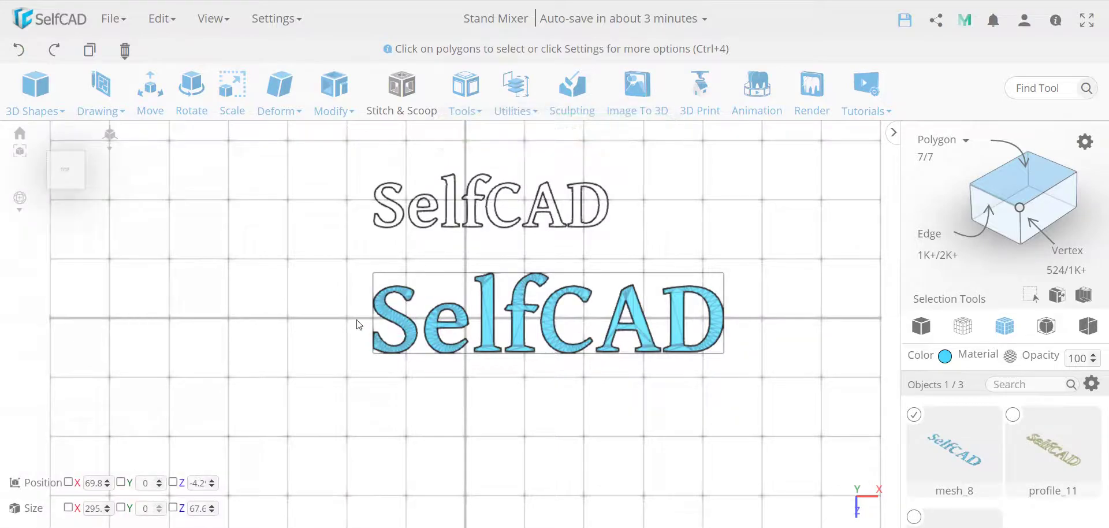
pyautogui.moveTo(660, 383); pyautogui.dragTo(587, 351, button='right')
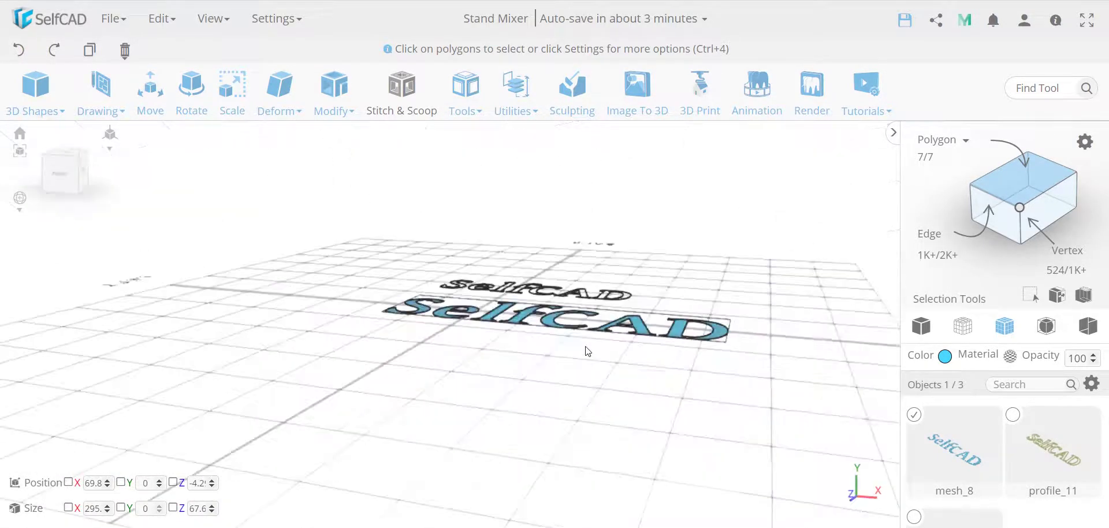
# Step: Thicken the lower blue lettering by 20 with Add Thickness
pyautogui.click(331, 110)
pyautogui.click(370, 198)
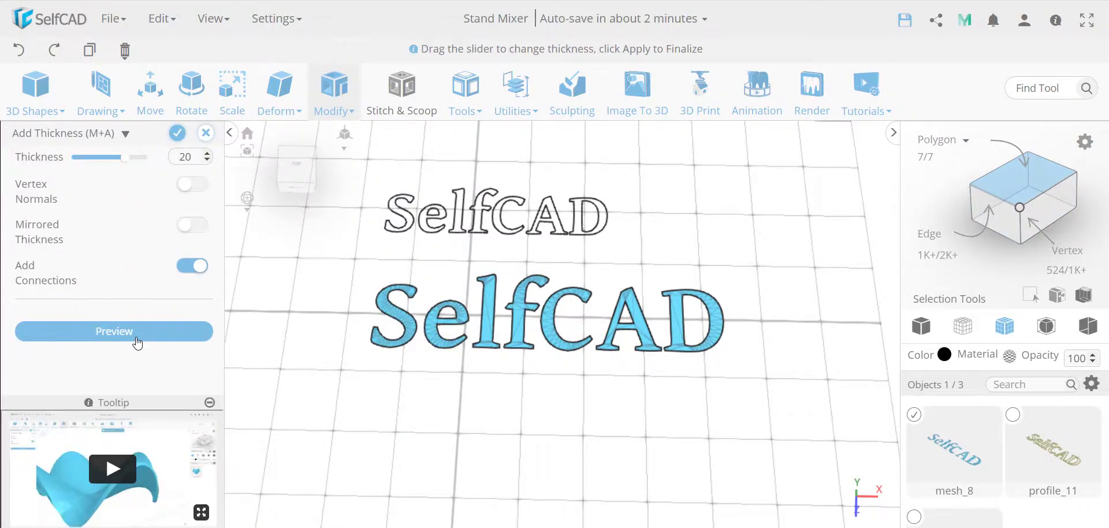
pyautogui.click(137, 331)
pyautogui.moveTo(428, 391); pyautogui.dragTo(629, 312)
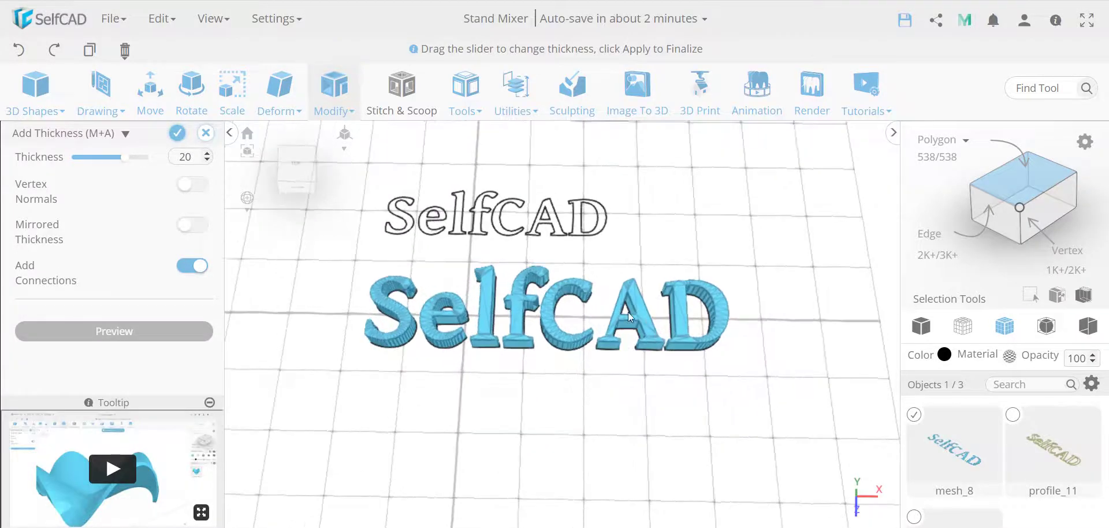
pyautogui.click(177, 133)
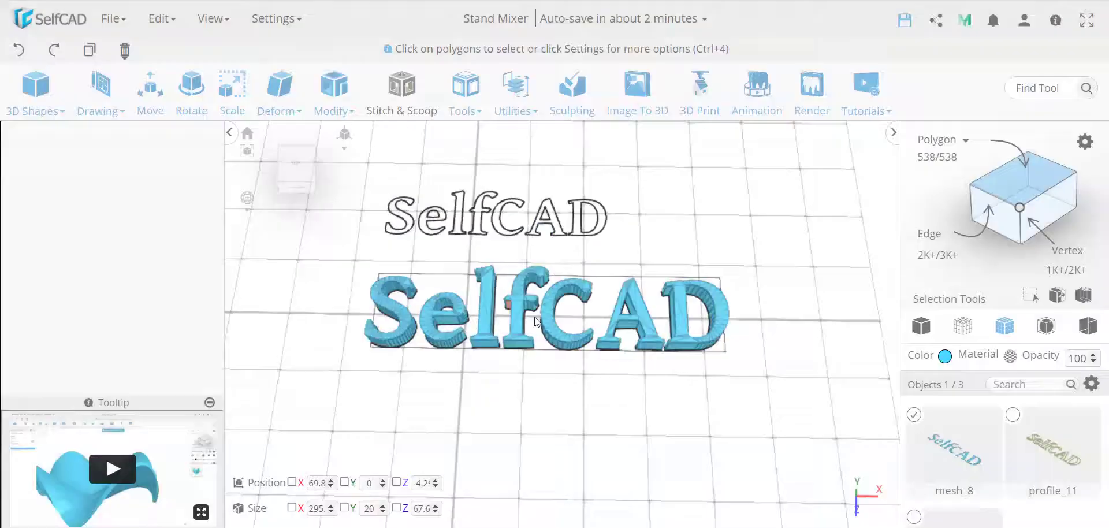
pyautogui.click(549, 372)
pyautogui.click(514, 209)
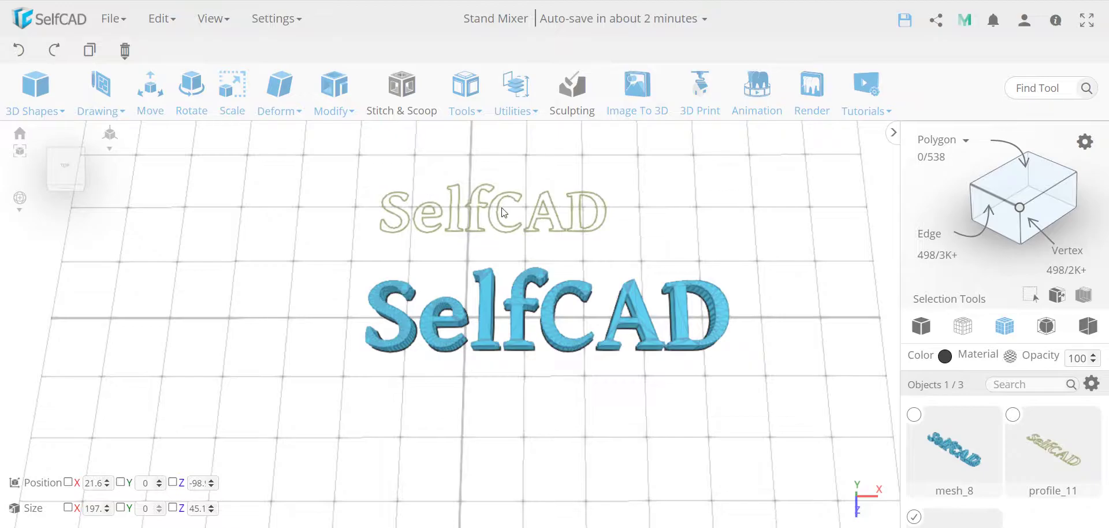
# Step: Fill the upper outline text into mesh_9 and thicken it by 20
pyautogui.click(468, 107)
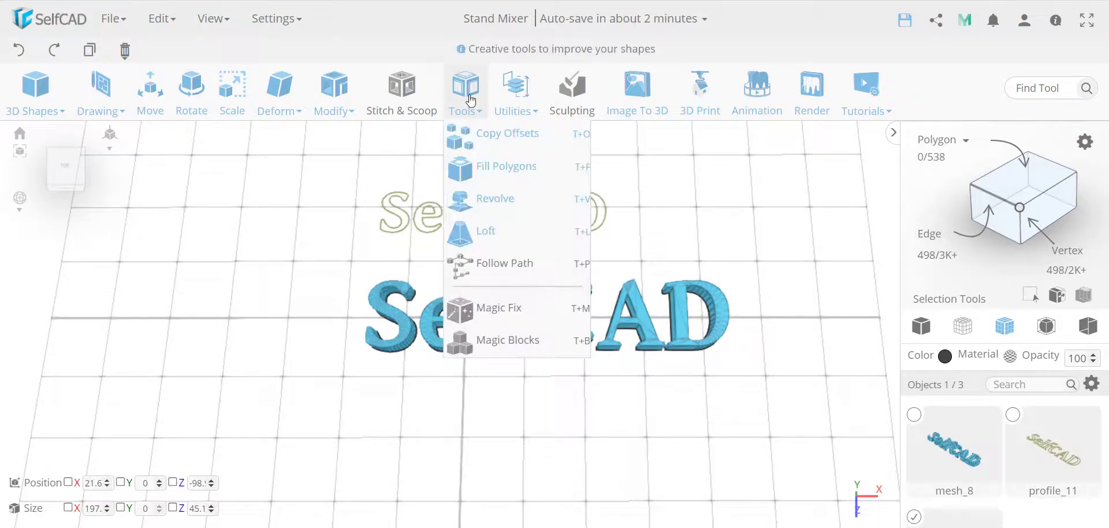
pyautogui.click(479, 170)
pyautogui.click(173, 135)
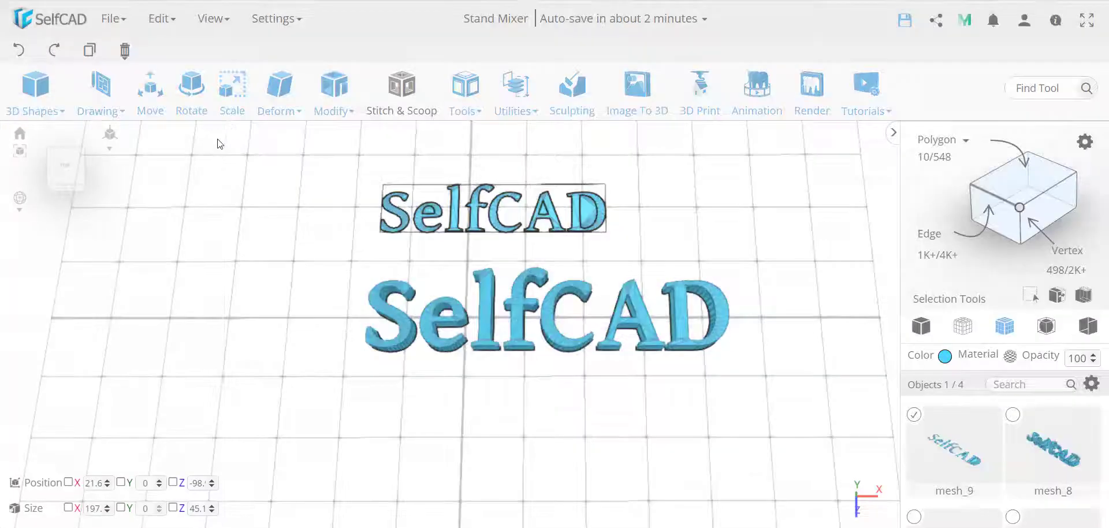
pyautogui.click(334, 89)
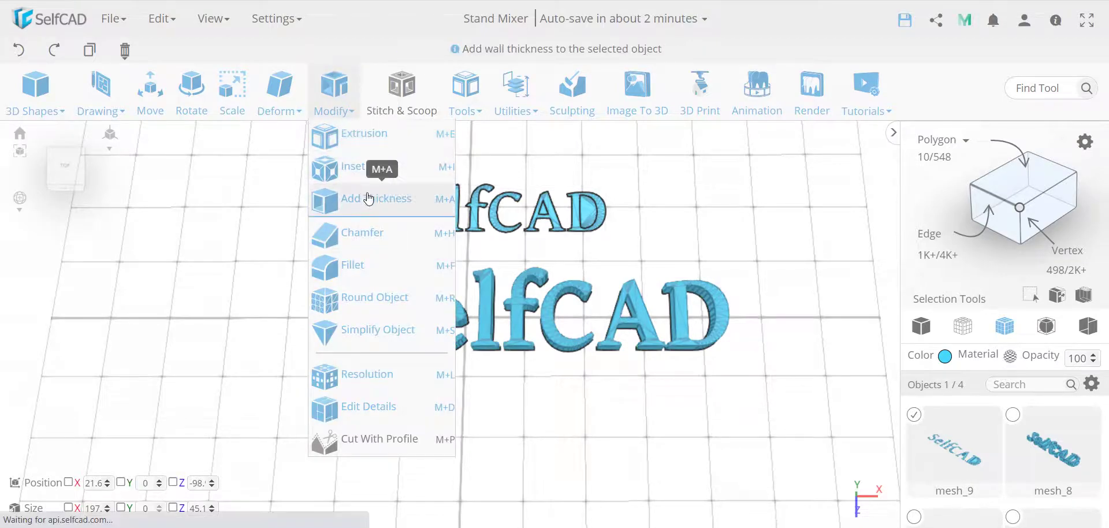
pyautogui.click(369, 199)
pyautogui.click(181, 134)
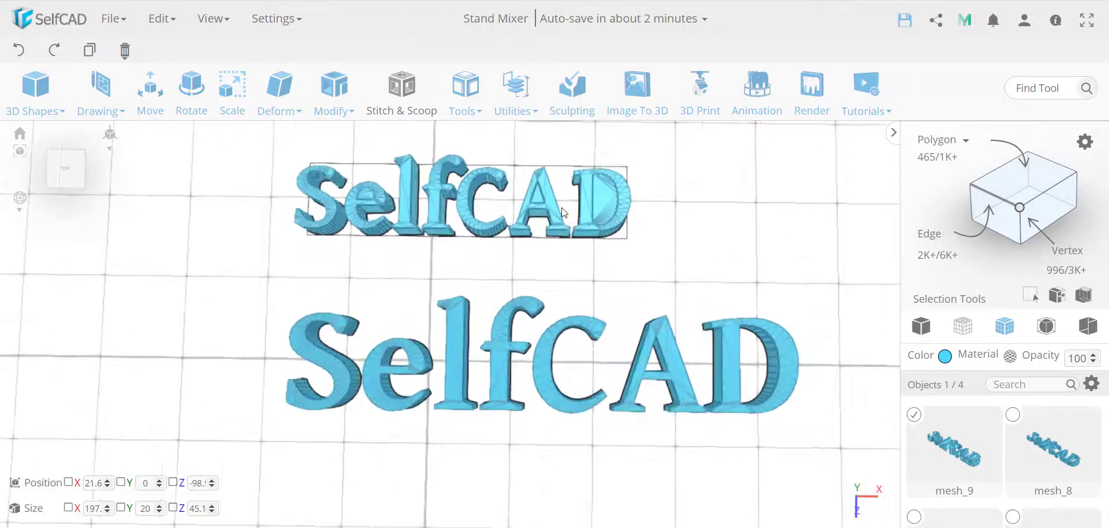
pyautogui.scroll(2, 565, 213)
# Step: With part selection on, select the inner parts of the D, A and e
pyautogui.click(1072, 164)
pyautogui.click(1085, 141)
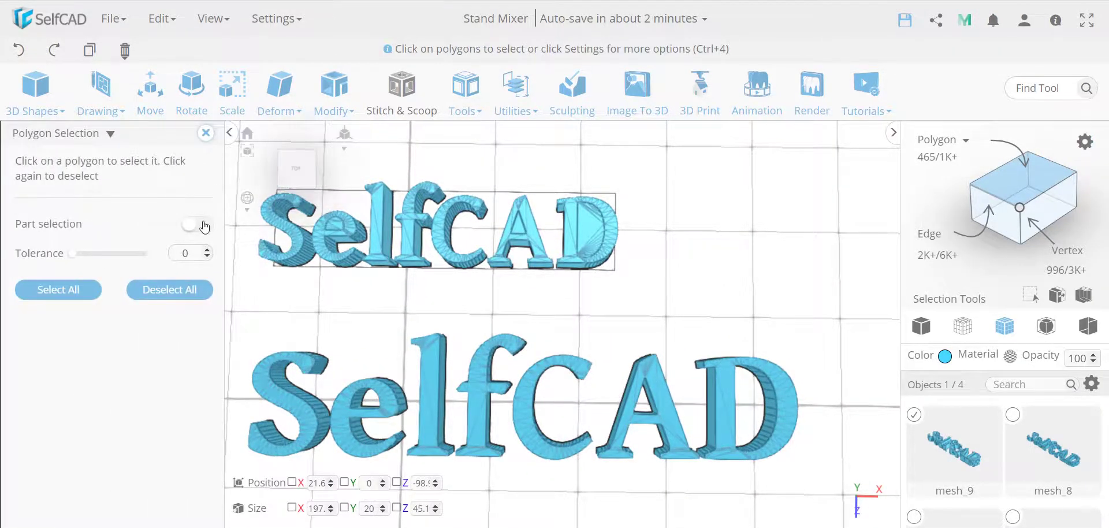
pyautogui.click(196, 224)
pyautogui.click(599, 239)
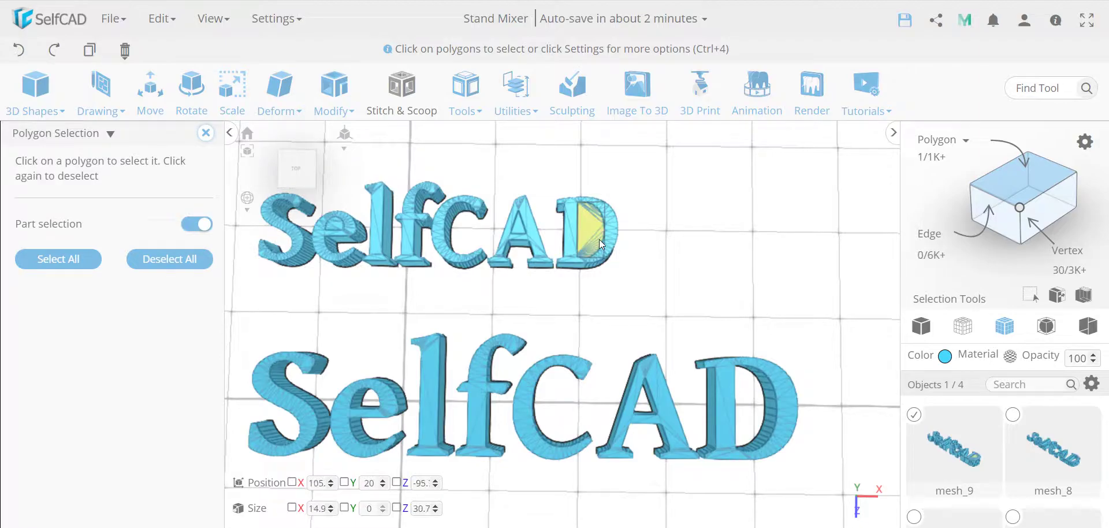
pyautogui.click(519, 230)
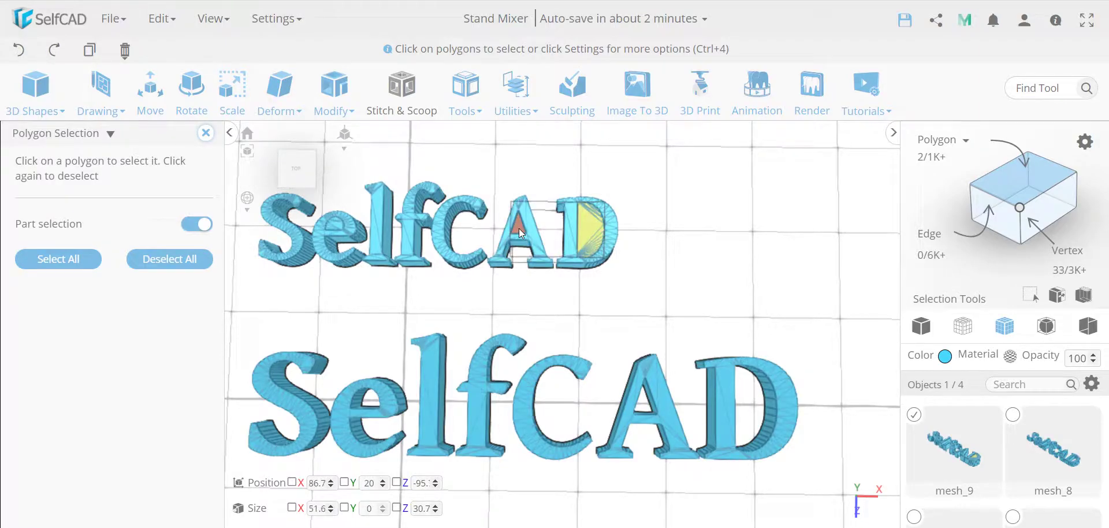
pyautogui.click(337, 223)
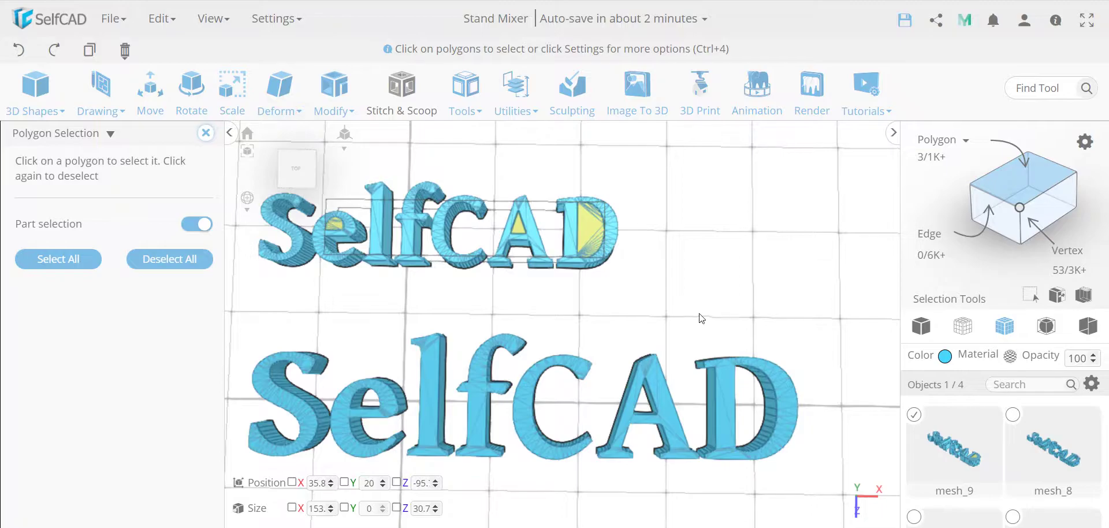
# Step: Extrude the selected inner parts by -10 to recess them into the letters
pyautogui.click(334, 89)
pyautogui.click(354, 134)
pyautogui.click(185, 157)
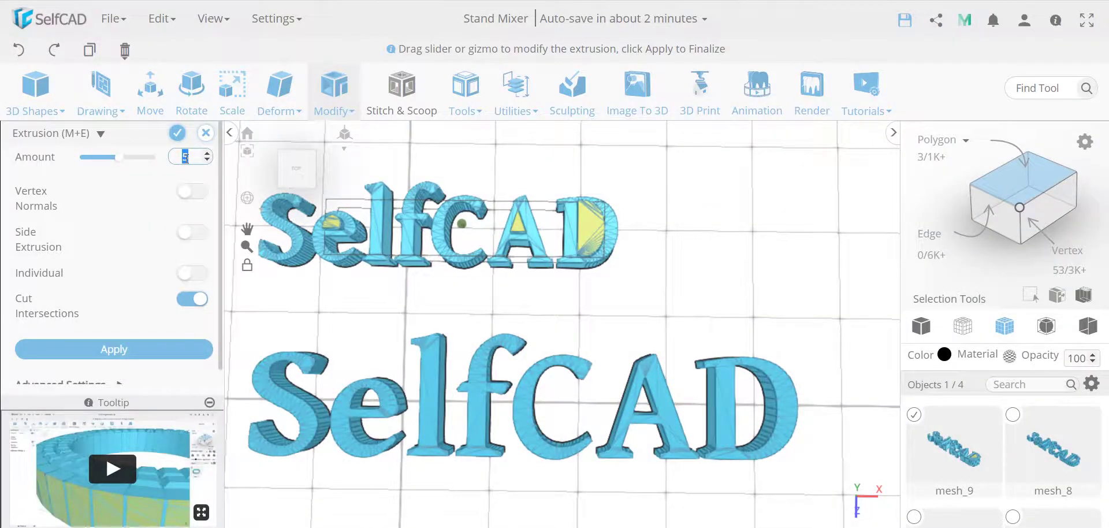
pyautogui.write('-10')
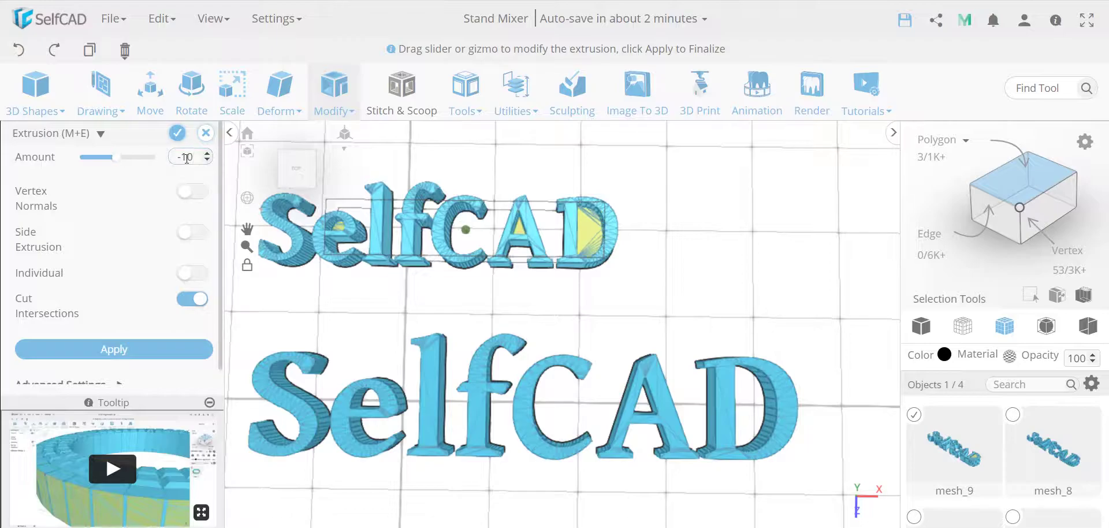
pyautogui.click(177, 133)
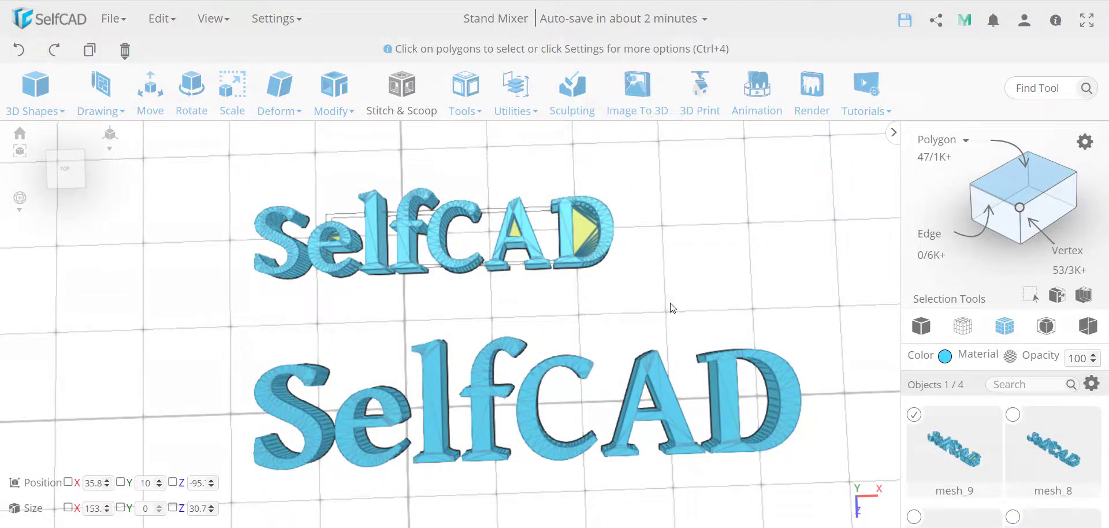
# Step: Paint the recessed inner faces green, inspect them, and deselect the upper lettering
pyautogui.click(941, 357)
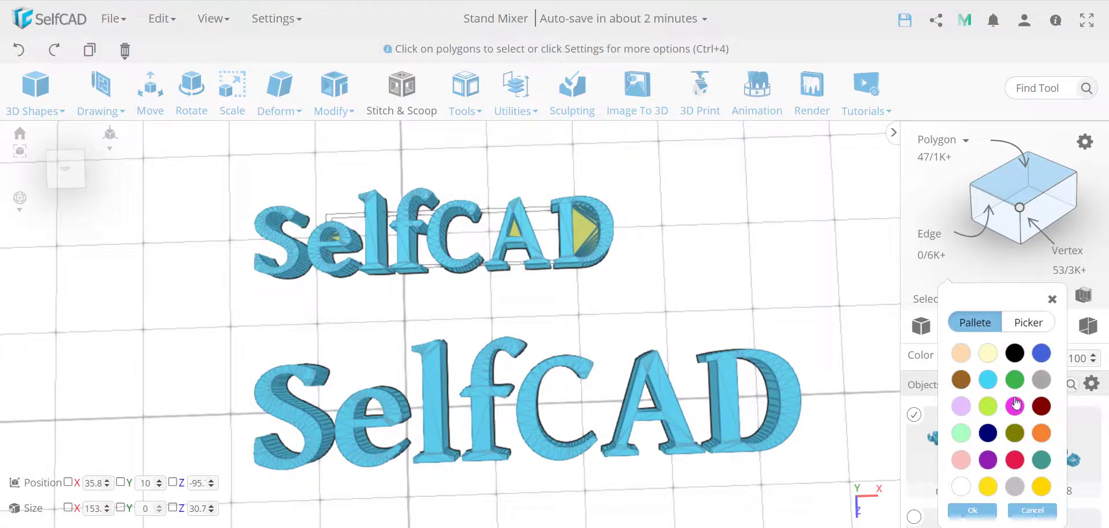
pyautogui.click(972, 510)
pyautogui.moveTo(738, 314); pyautogui.dragTo(503, 346)
pyautogui.scroll(-3, 621, 287)
pyautogui.scroll(-3, 621, 286)
pyautogui.moveTo(610, 305); pyautogui.dragTo(634, 310)
pyautogui.click(636, 310)
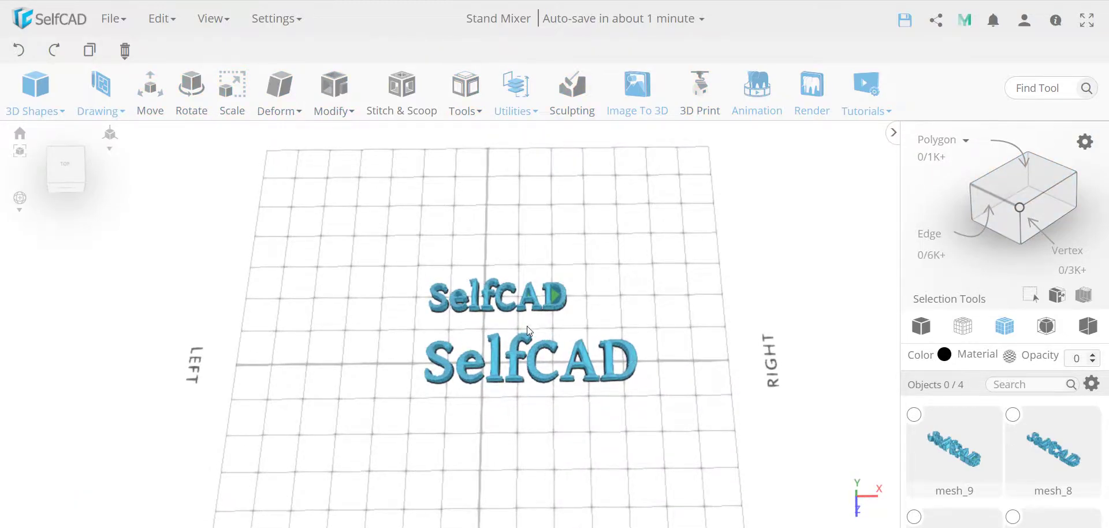
# Step: In top view, start a 3D Sketch using the Arc 1 tool
pyautogui.click(65, 168)
pyautogui.click(101, 90)
pyautogui.click(123, 171)
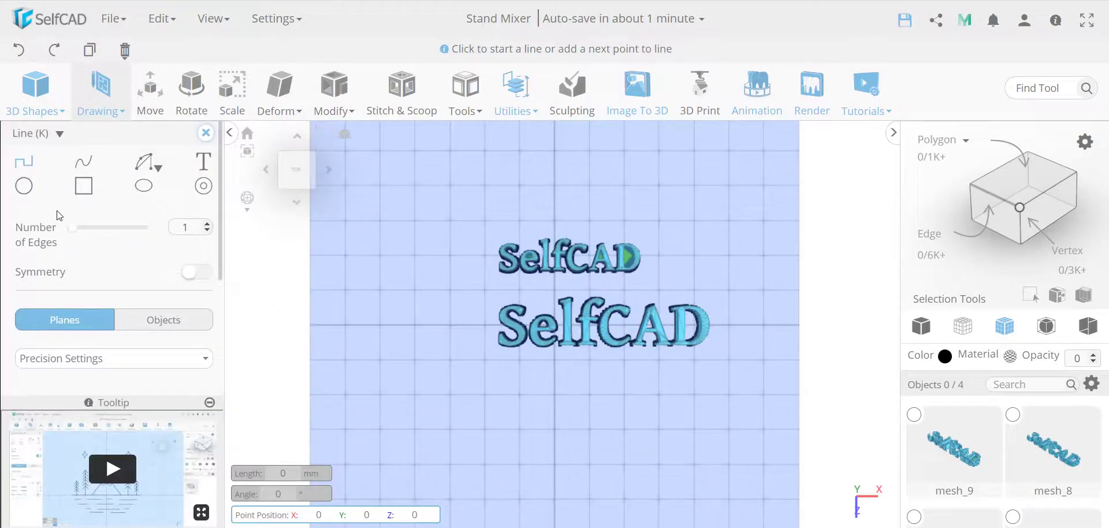
pyautogui.click(148, 163)
pyautogui.click(143, 189)
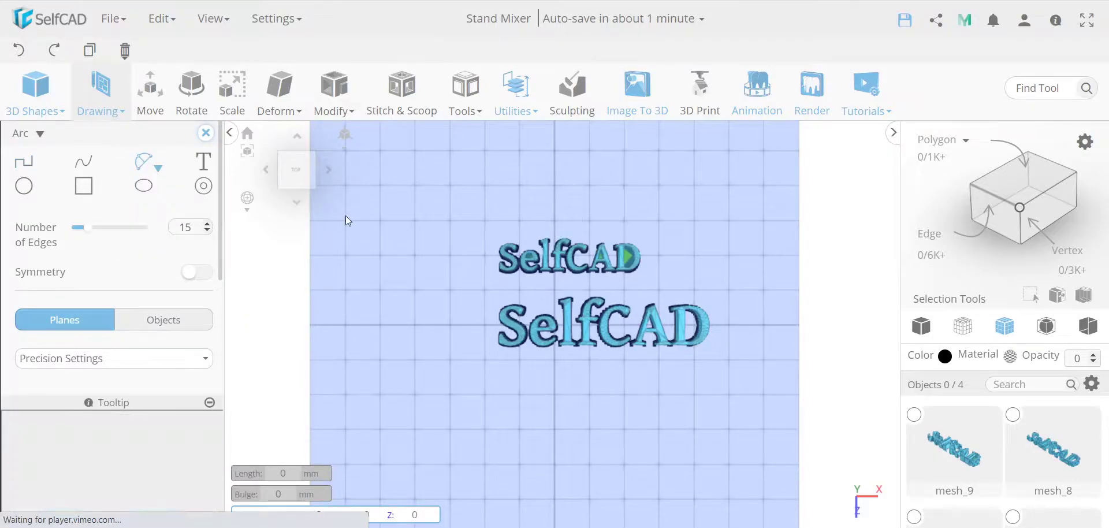
# Step: Draw an upward-bulging arc spanning above both texts, then switch to Profile Settings
pyautogui.click(475, 209)
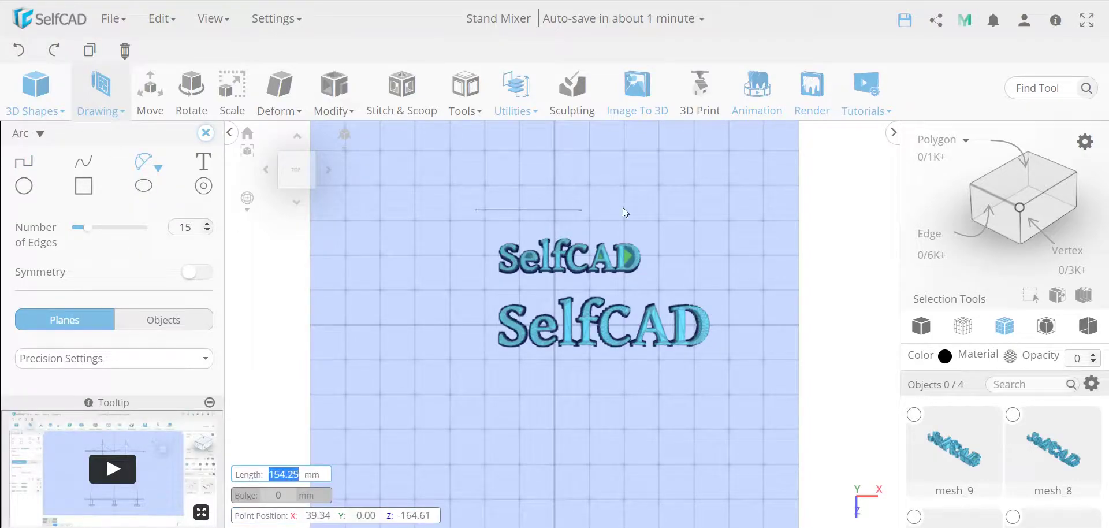
pyautogui.click(680, 210)
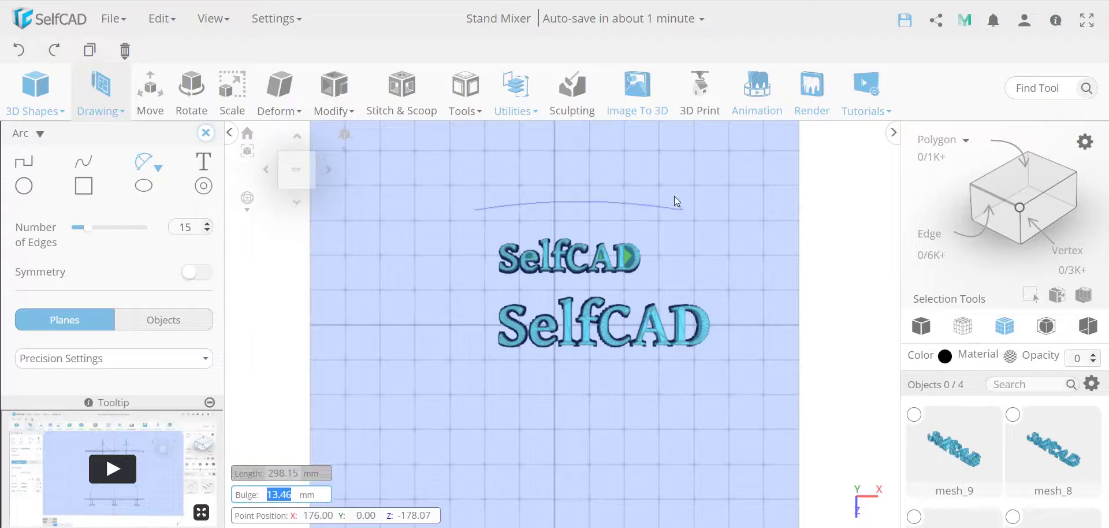
pyautogui.click(685, 150)
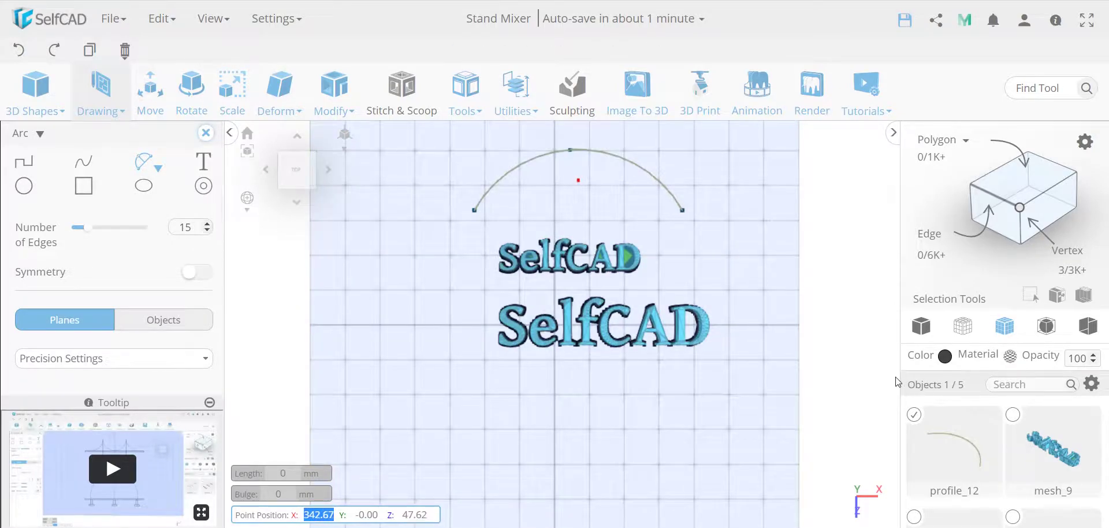
pyautogui.click(914, 421)
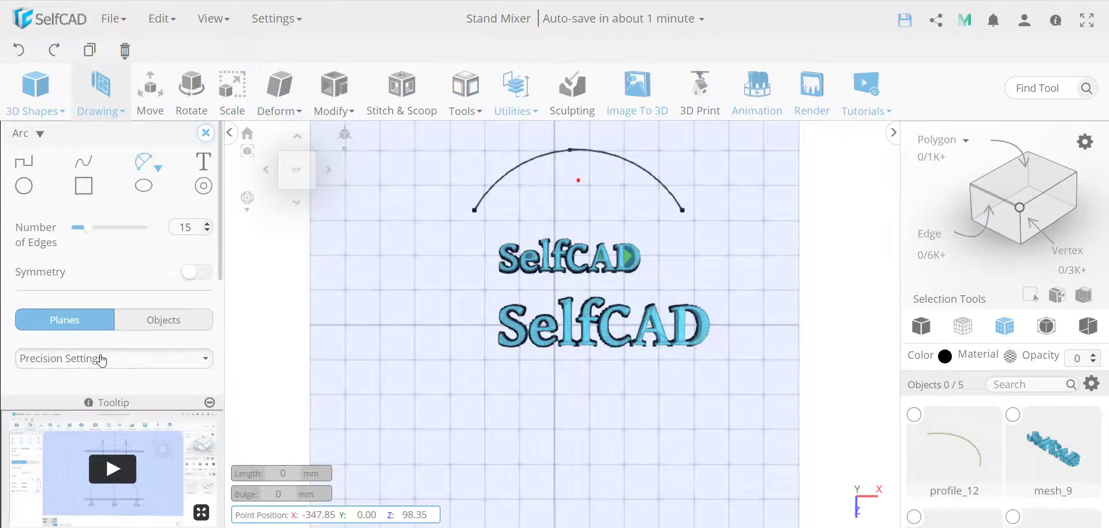
pyautogui.click(101, 359)
pyautogui.click(91, 391)
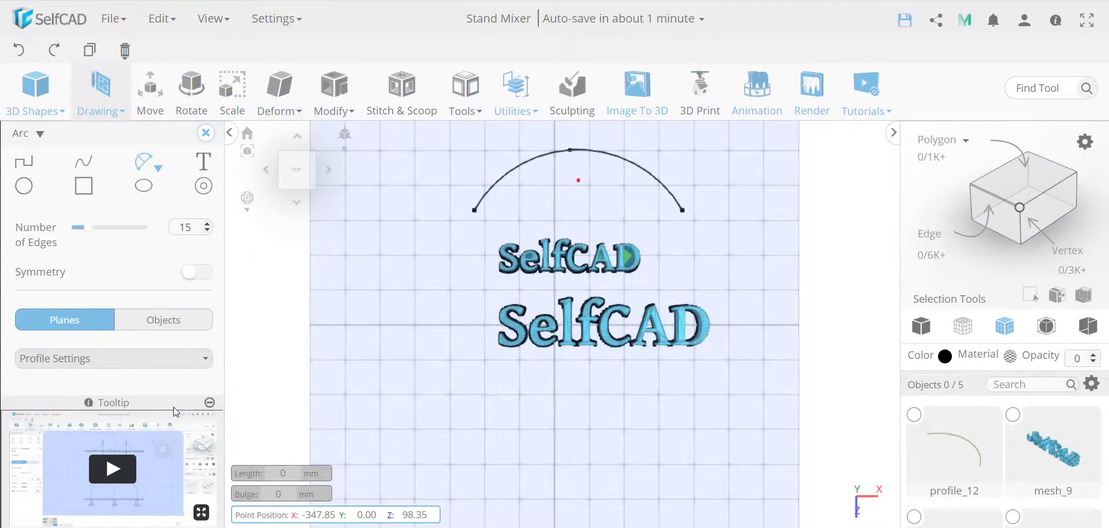
# Step: Draw a 200 mm straight line below the SelfCAD texts
pyautogui.click(209, 402)
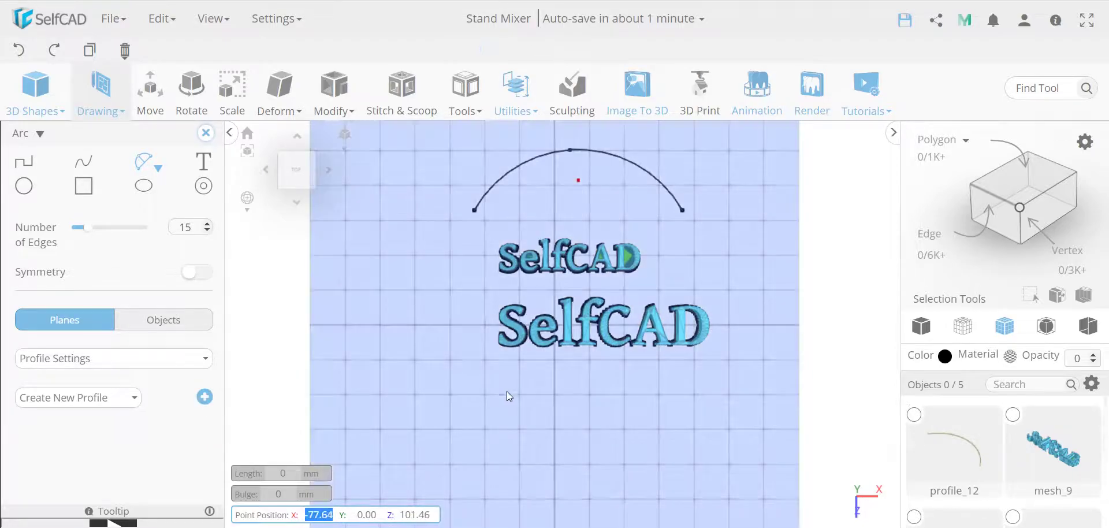
pyautogui.click(23, 162)
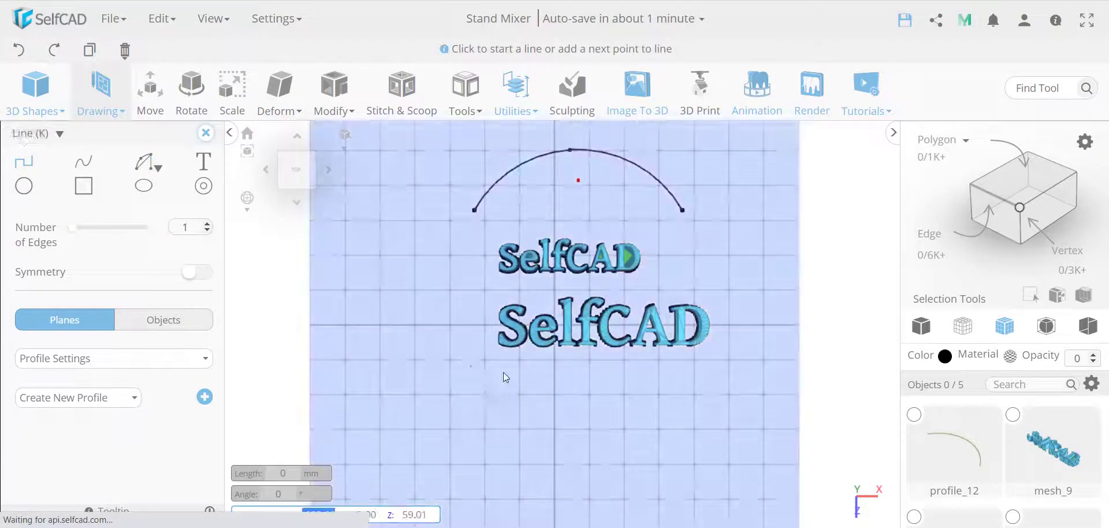
pyautogui.click(462, 397)
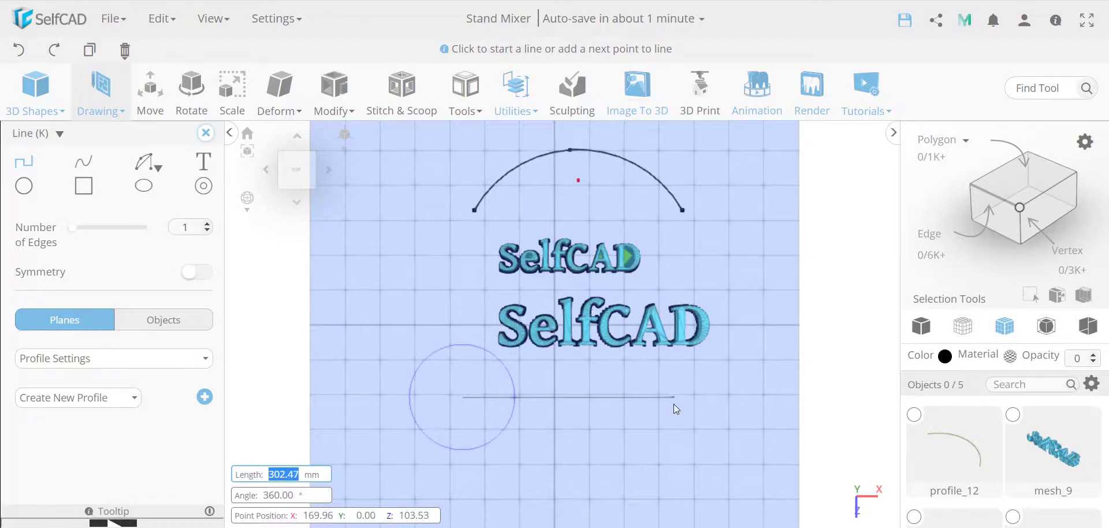
pyautogui.write('200')
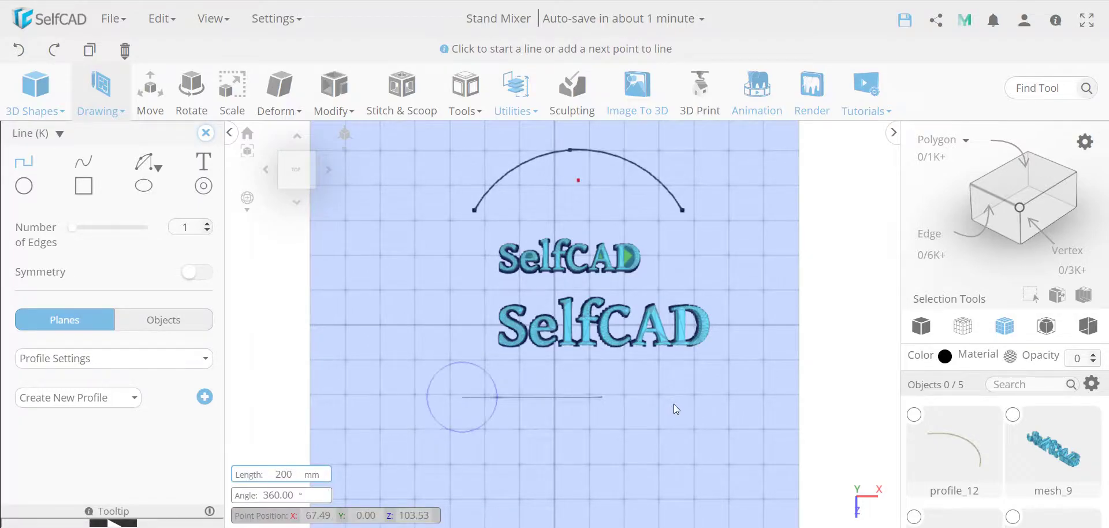
pyautogui.press('Return')
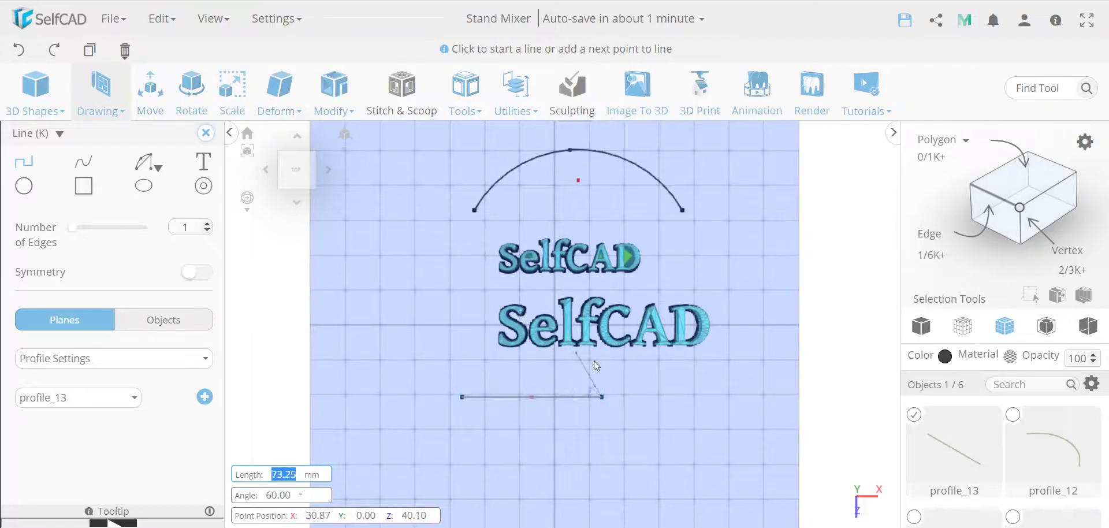
pyautogui.press('Escape')
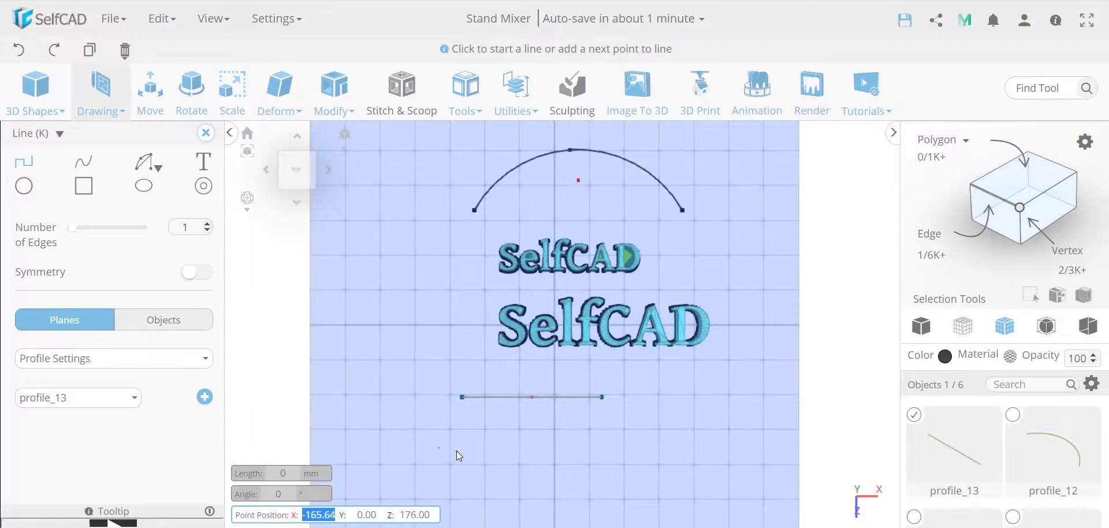
pyautogui.press('Escape')
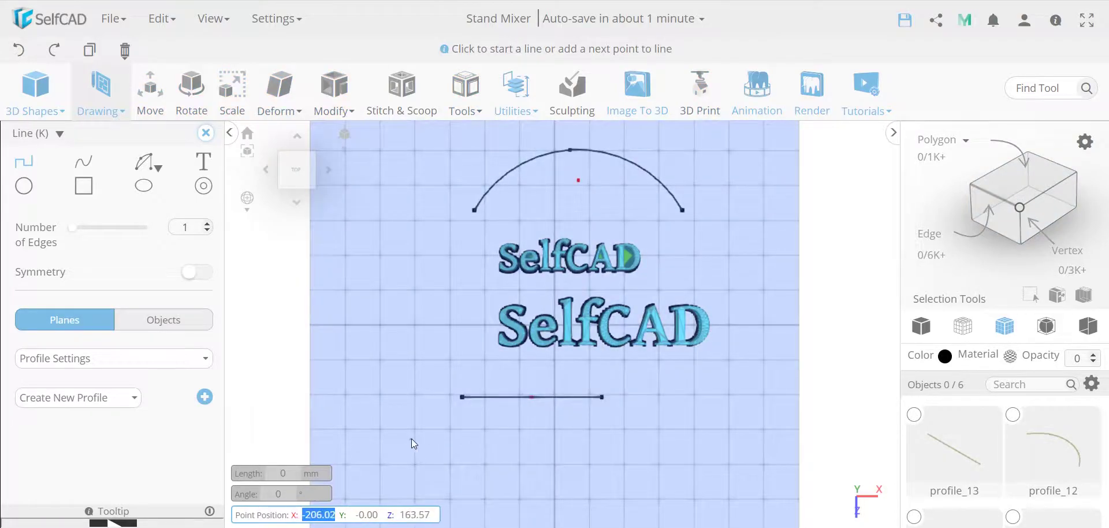
# Step: Draw a second, longer straight line further below
pyautogui.click(412, 439)
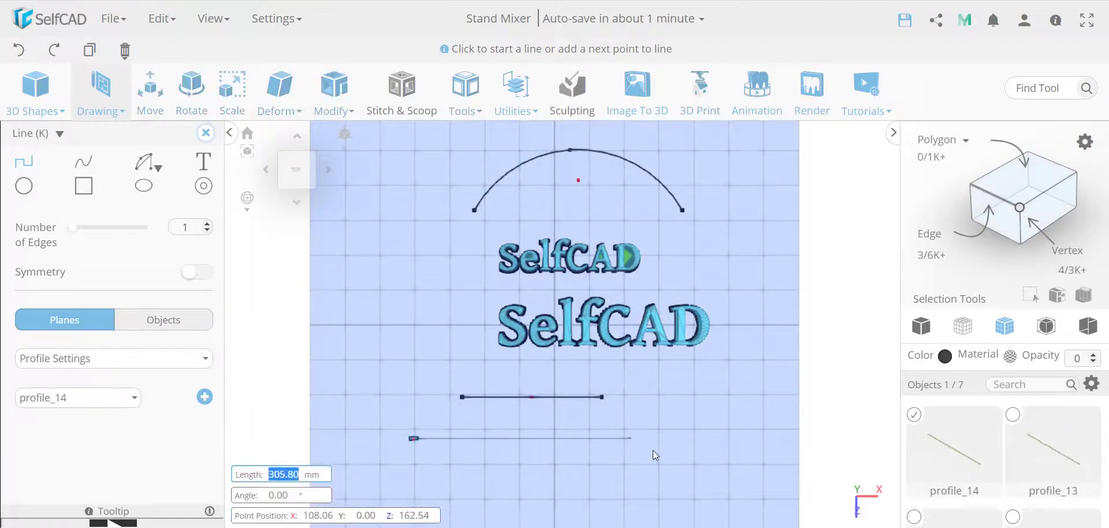
pyautogui.click(702, 449)
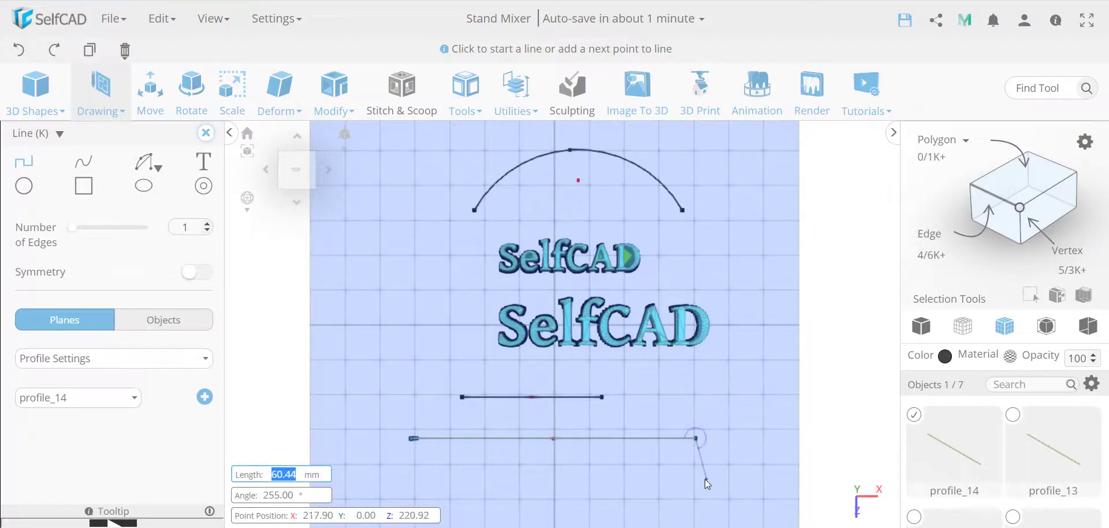
pyautogui.press('Escape')
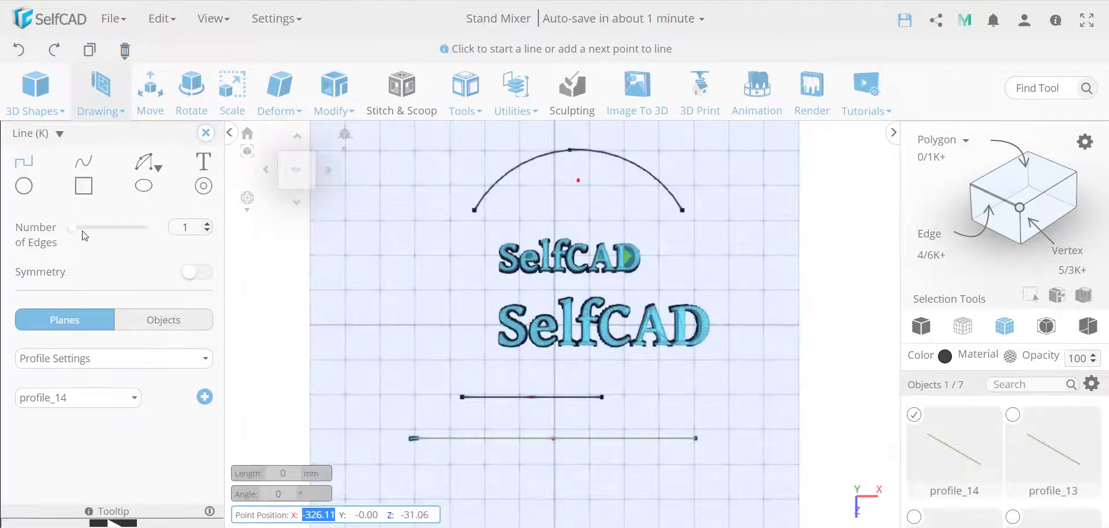
# Step: Exit the sketch and select the smaller SelfCAD text together with the 200 mm line
pyautogui.click(205, 133)
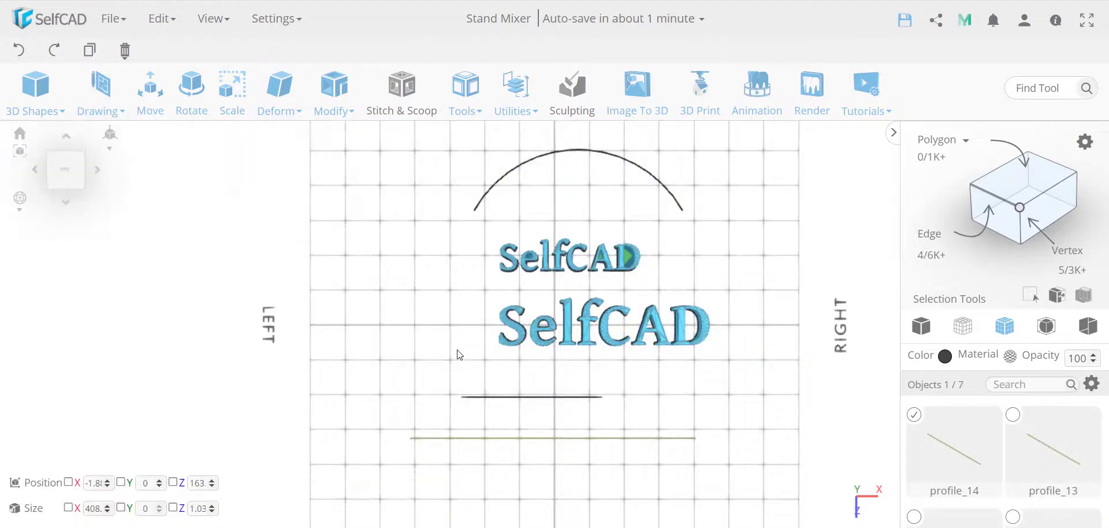
pyautogui.moveTo(450, 347); pyautogui.dragTo(450, 331, button='right')
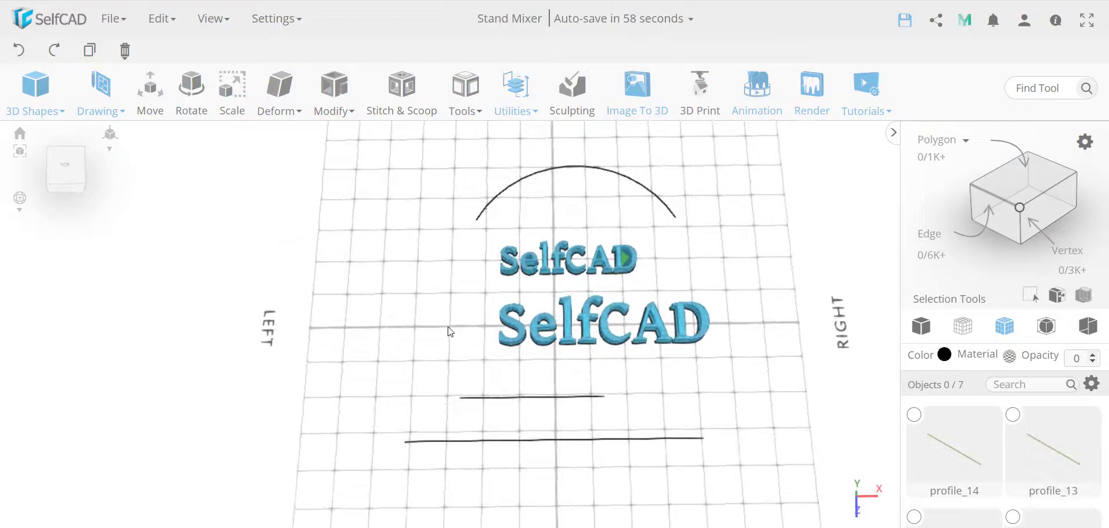
pyautogui.click(634, 269)
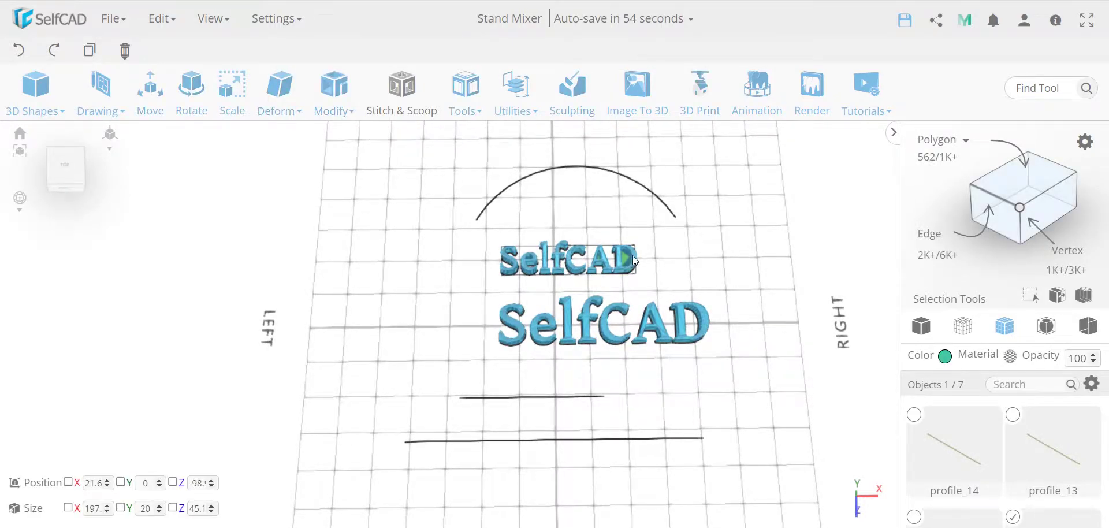
pyautogui.click(528, 87)
pyautogui.keyDown('shift'); pyautogui.click(528, 398); pyautogui.keyUp('shift')
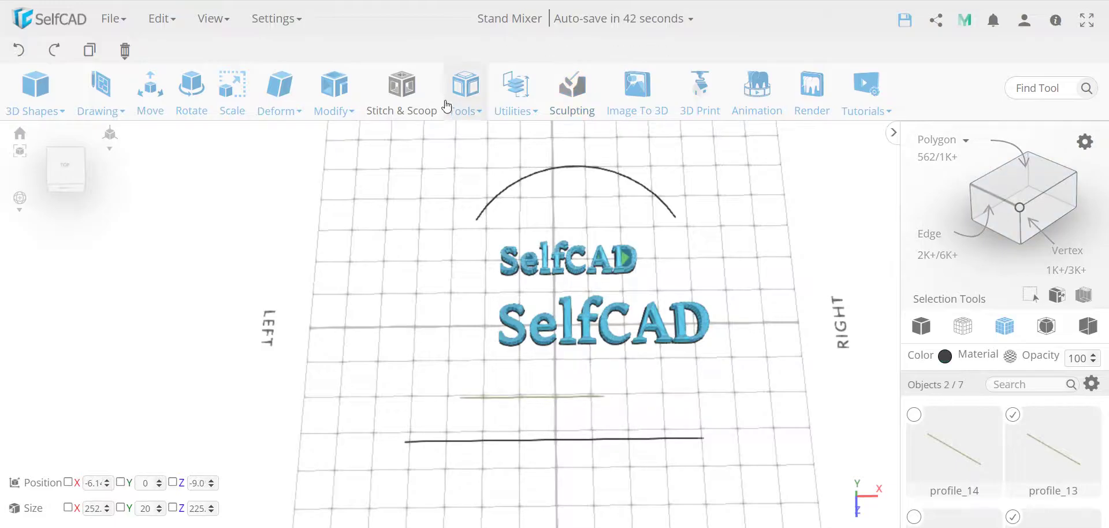
pyautogui.click(466, 95)
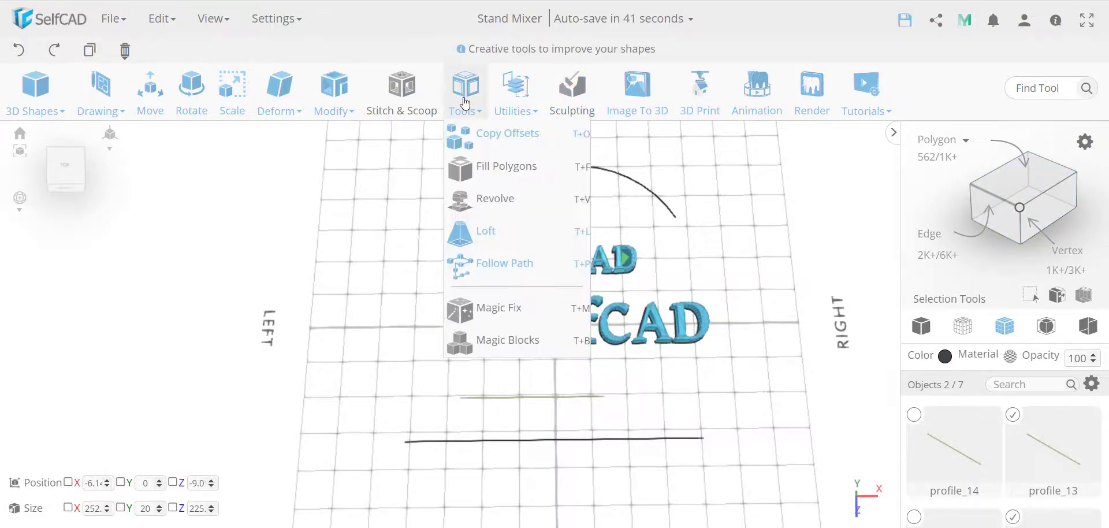
pyautogui.click(504, 264)
pyautogui.click(173, 160)
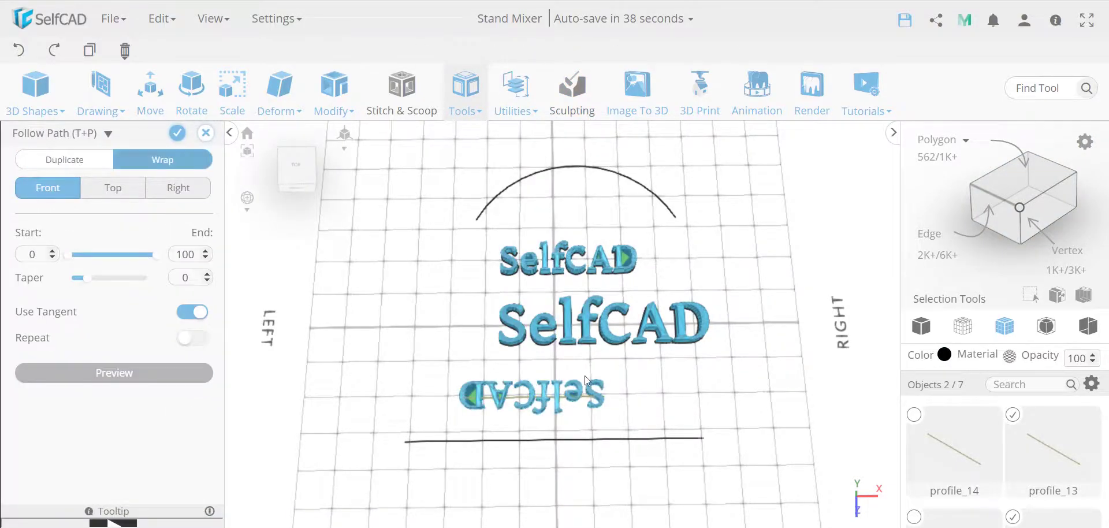
pyautogui.moveTo(639, 417); pyautogui.dragTo(504, 406)
pyautogui.scroll(6, 505, 406)
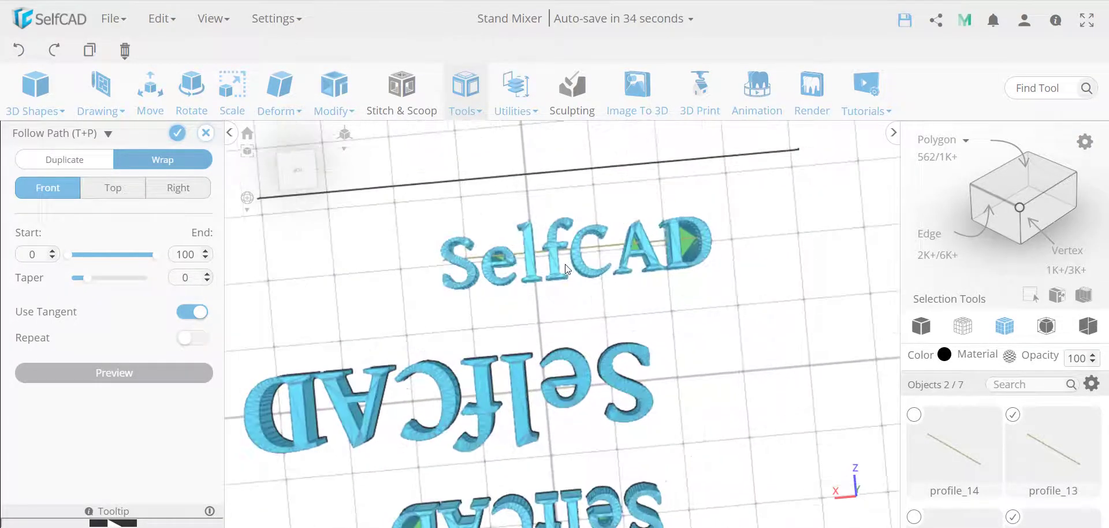
pyautogui.moveTo(514, 301); pyautogui.dragTo(656, 459)
pyautogui.scroll(3, 535, 417)
pyautogui.moveTo(536, 419); pyautogui.dragTo(354, 305)
pyautogui.click(205, 132)
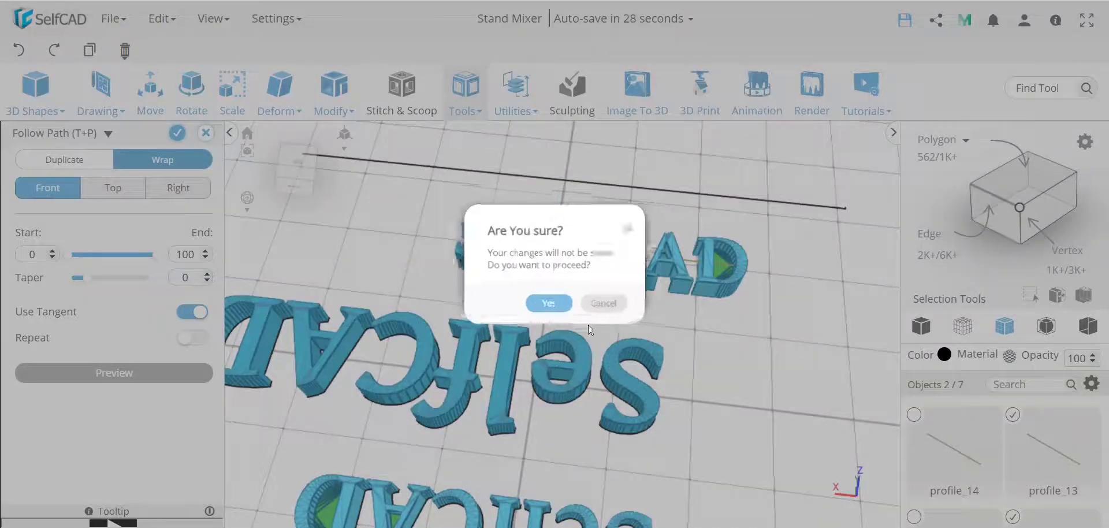
pyautogui.click(546, 312)
pyautogui.scroll(-3, 544, 355)
pyautogui.moveTo(544, 355); pyautogui.dragTo(639, 405)
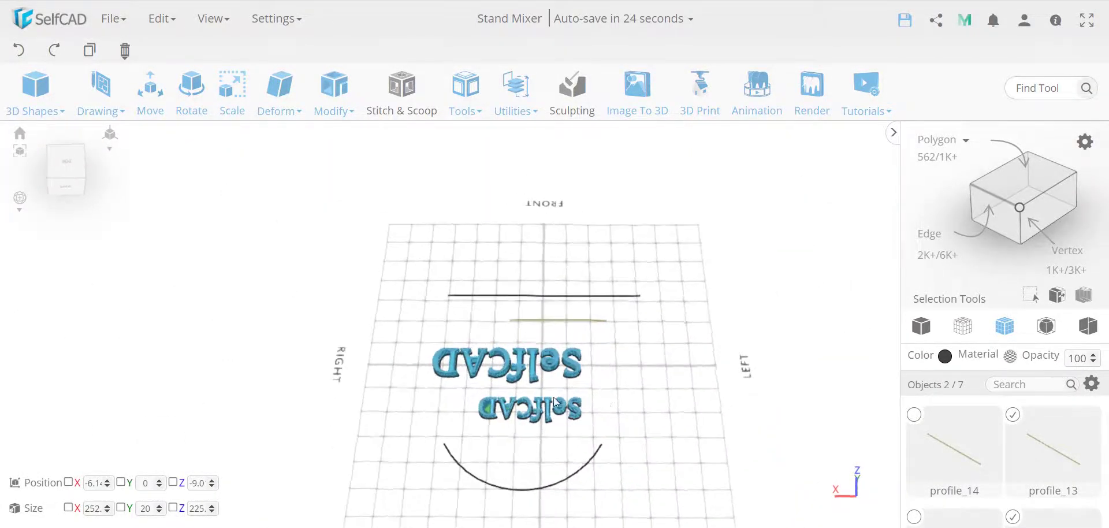
# Step: Undo back to the flat texts and select the smaller text with the longer bottom line
pyautogui.click(21, 51)
pyautogui.click(21, 51)
pyautogui.click(21, 51)
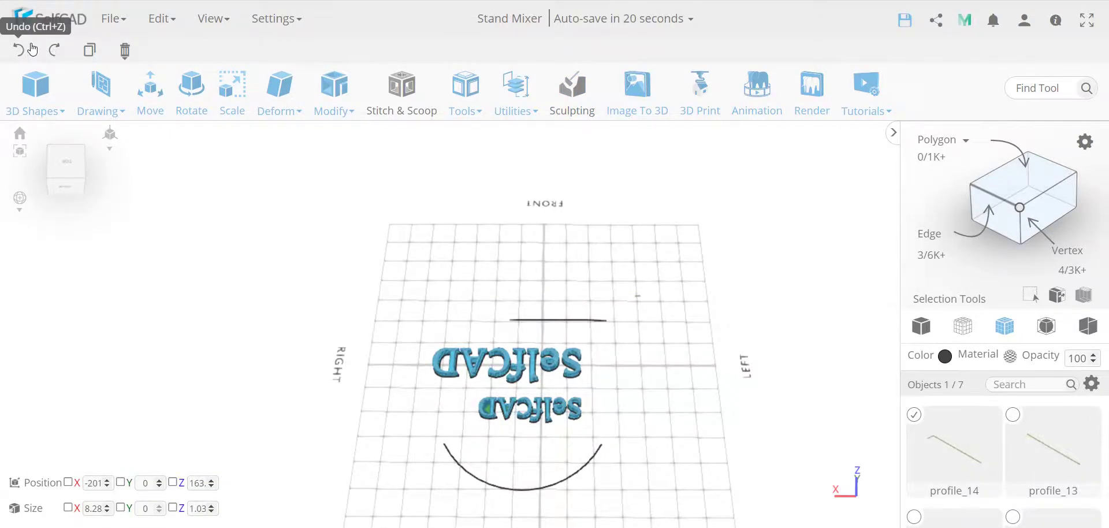
pyautogui.click(56, 49)
pyautogui.moveTo(133, 242); pyautogui.dragTo(633, 346, button='right')
pyautogui.click(627, 264)
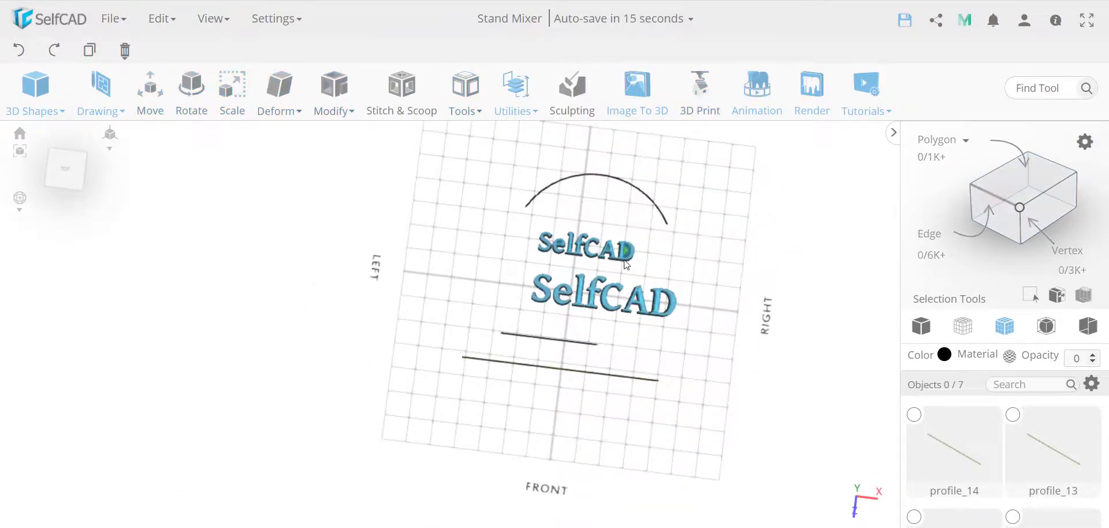
pyautogui.keyDown('shift'); pyautogui.click(575, 370); pyautogui.keyUp('shift')
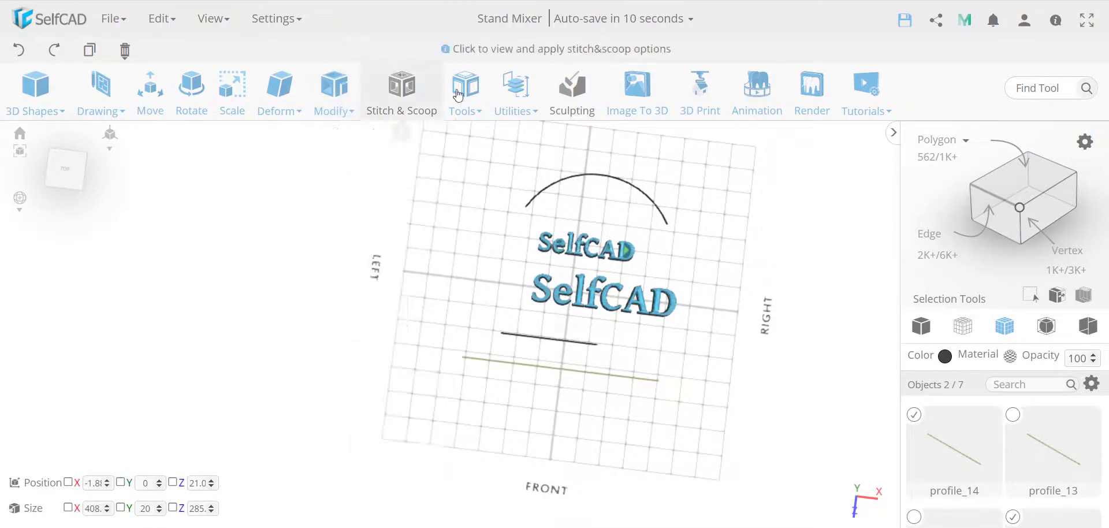
# Step: Wrap the text along the line with Follow Path, keeping Use Tangent on and enabling Repeat
pyautogui.moveTo(540, 75)
pyautogui.moveTo(471, 98)
pyautogui.click(522, 267)
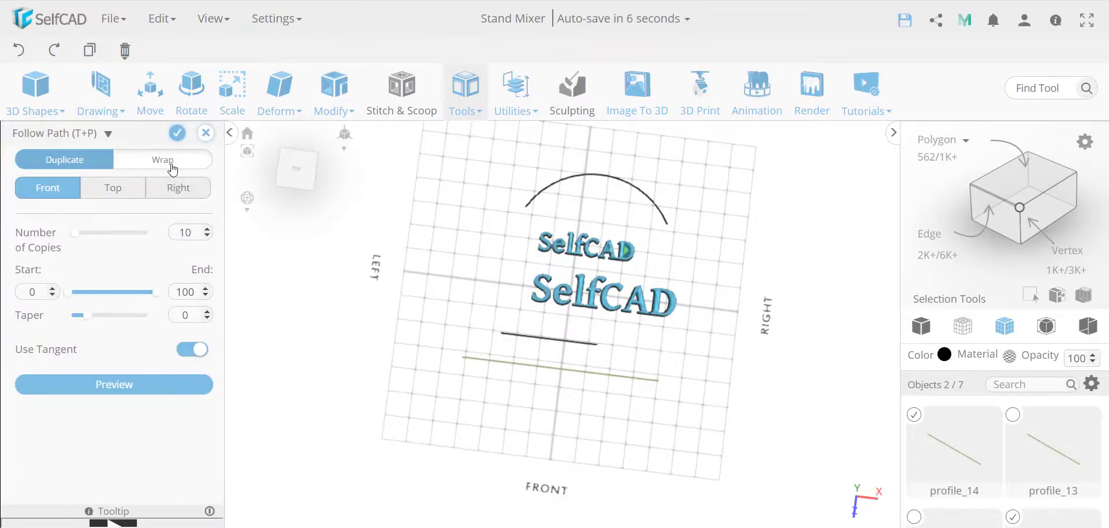
pyautogui.click(162, 160)
pyautogui.moveTo(541, 407); pyautogui.dragTo(558, 405)
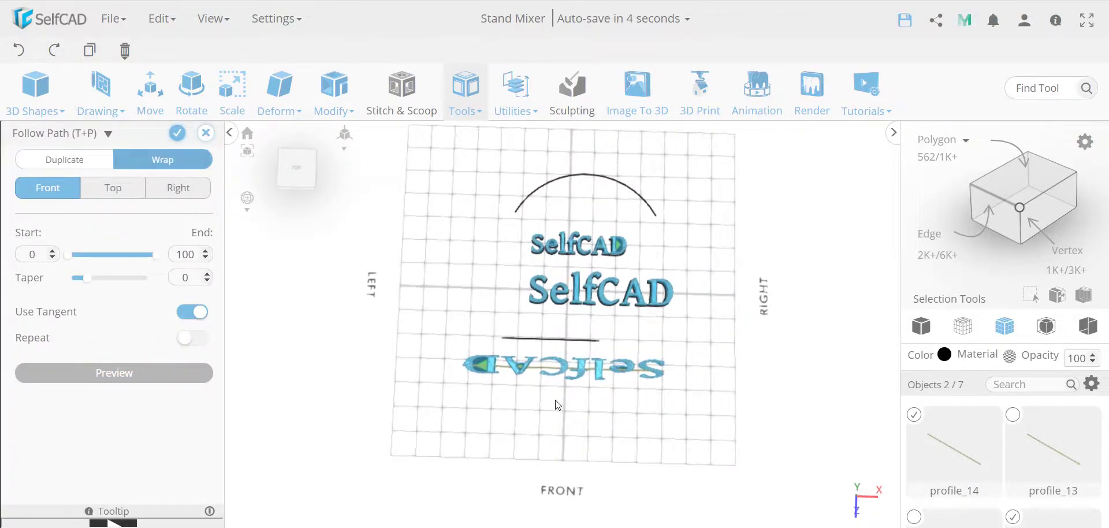
pyautogui.click(189, 315)
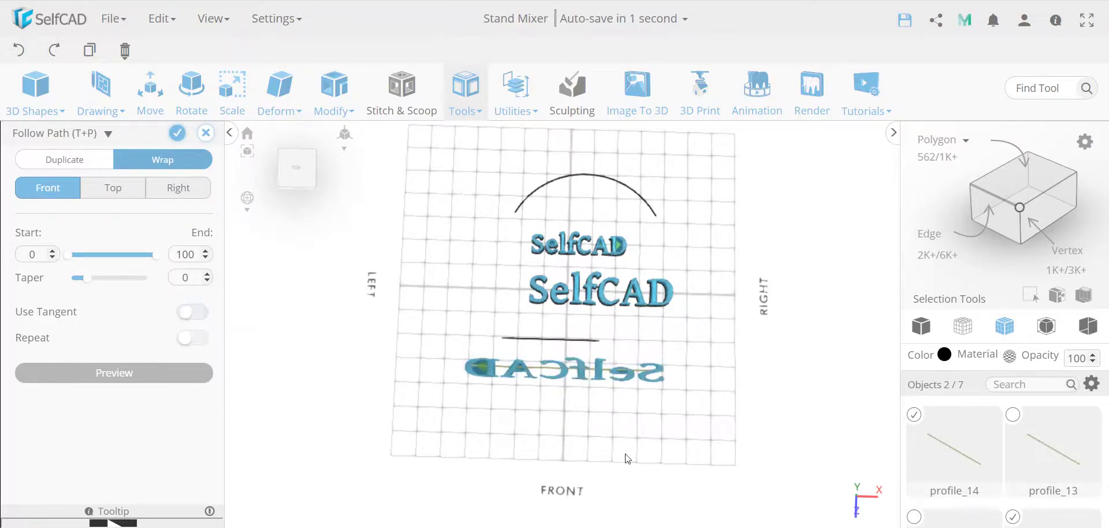
pyautogui.click(193, 313)
pyautogui.moveTo(508, 381); pyautogui.dragTo(531, 382)
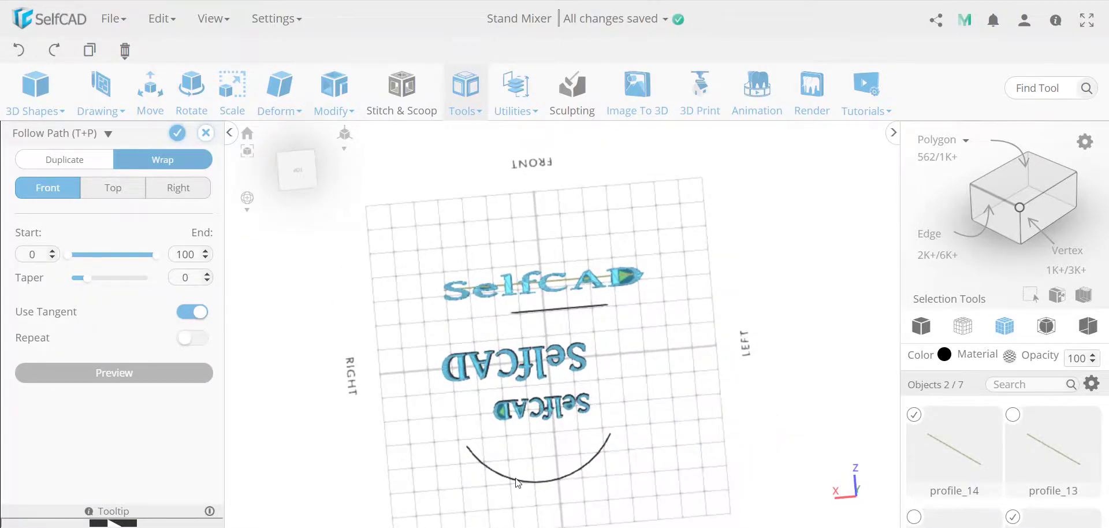
pyautogui.moveTo(550, 292); pyautogui.dragTo(730, 435)
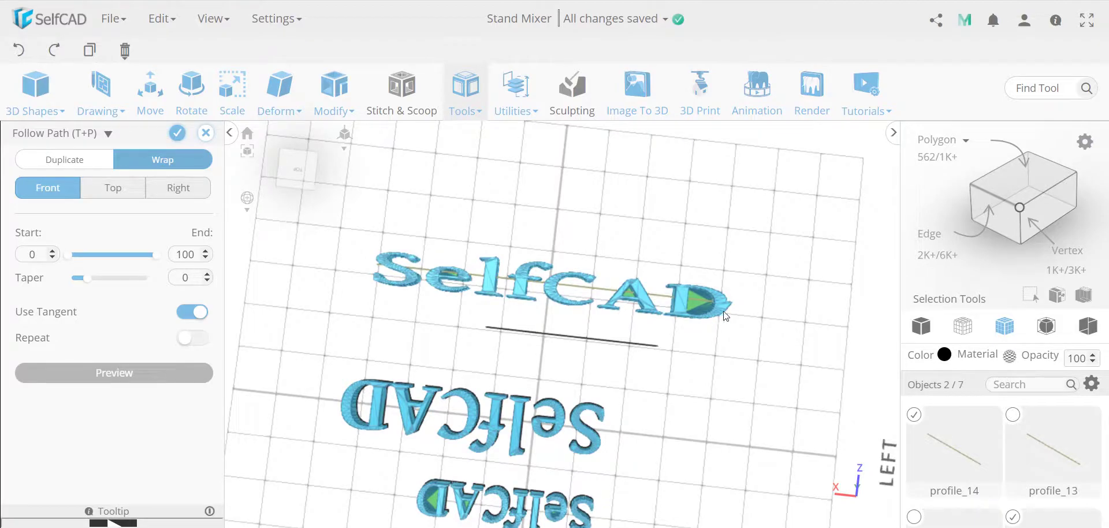
pyautogui.click(194, 338)
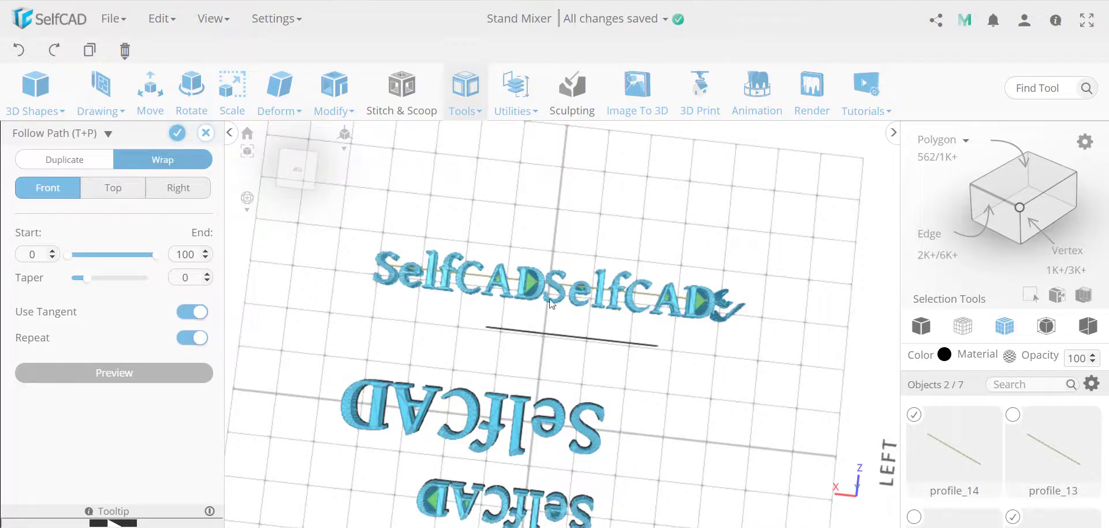
# Step: Discard the repeated wrap and select the large SelfCAD text
pyautogui.click(205, 133)
pyautogui.click(548, 313)
pyautogui.moveTo(594, 336)
pyautogui.mouseDown(button='right')
pyautogui.moveTo(639, 354)
pyautogui.moveTo(583, 383)
pyautogui.moveTo(574, 408)
pyautogui.moveTo(573, 337)
pyautogui.mouseUp(button='right')
pyautogui.click(645, 295)
pyautogui.click(625, 283)
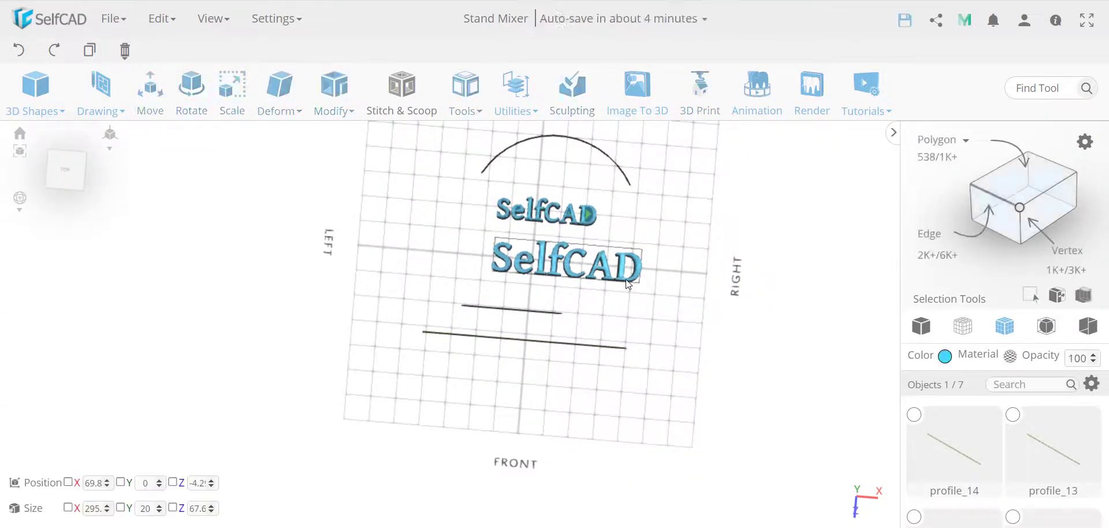
pyautogui.keyDown('shift'); pyautogui.click(543, 313); pyautogui.keyUp('shift')
pyautogui.click(471, 101)
pyautogui.click(504, 263)
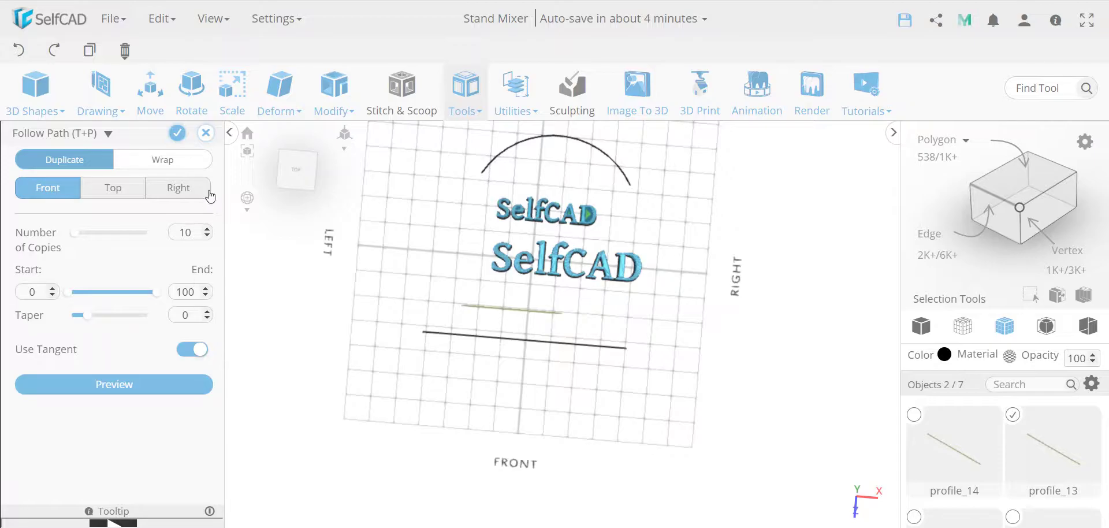
pyautogui.click(195, 157)
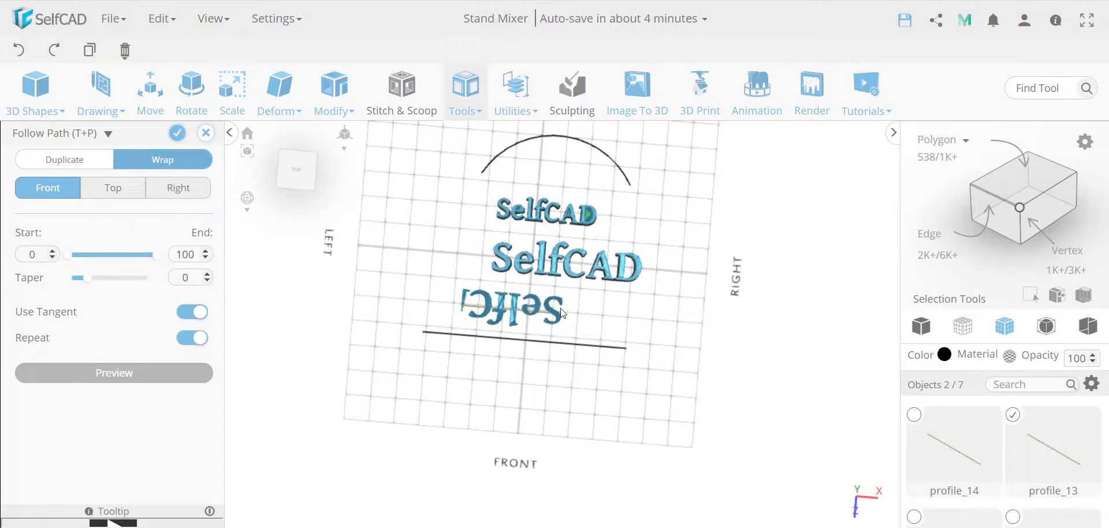
pyautogui.moveTo(564, 314); pyautogui.dragTo(456, 414)
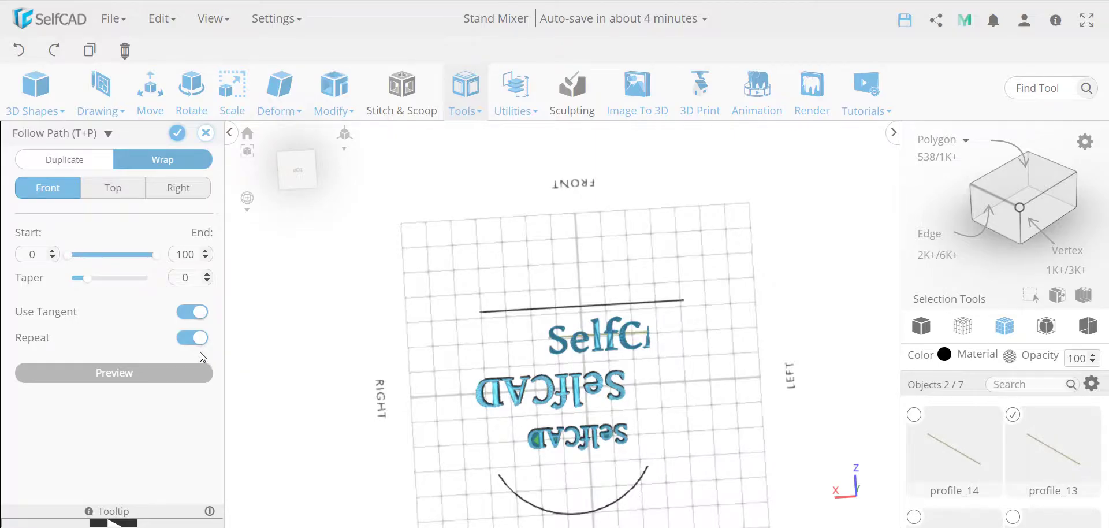
pyautogui.click(190, 338)
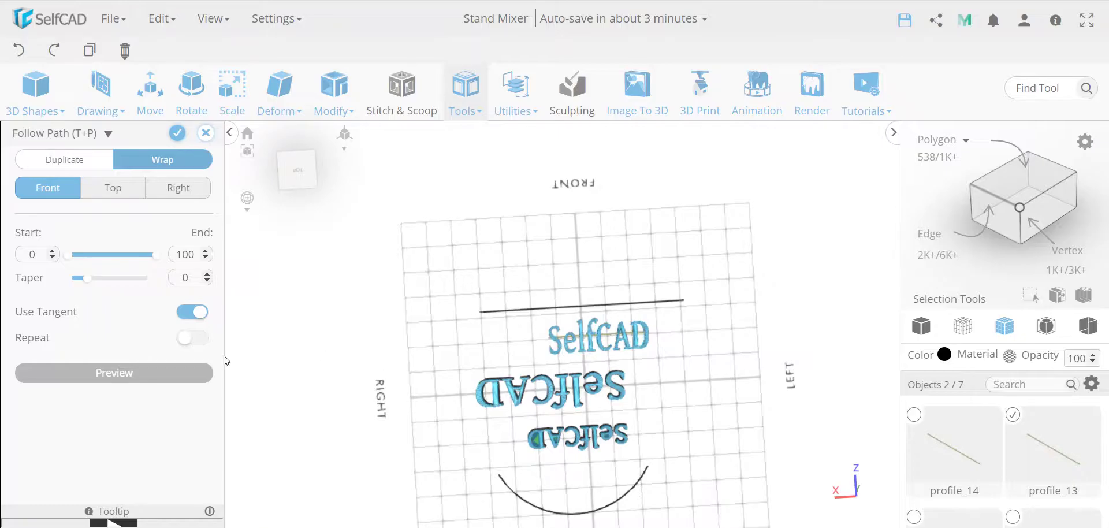
pyautogui.click(202, 340)
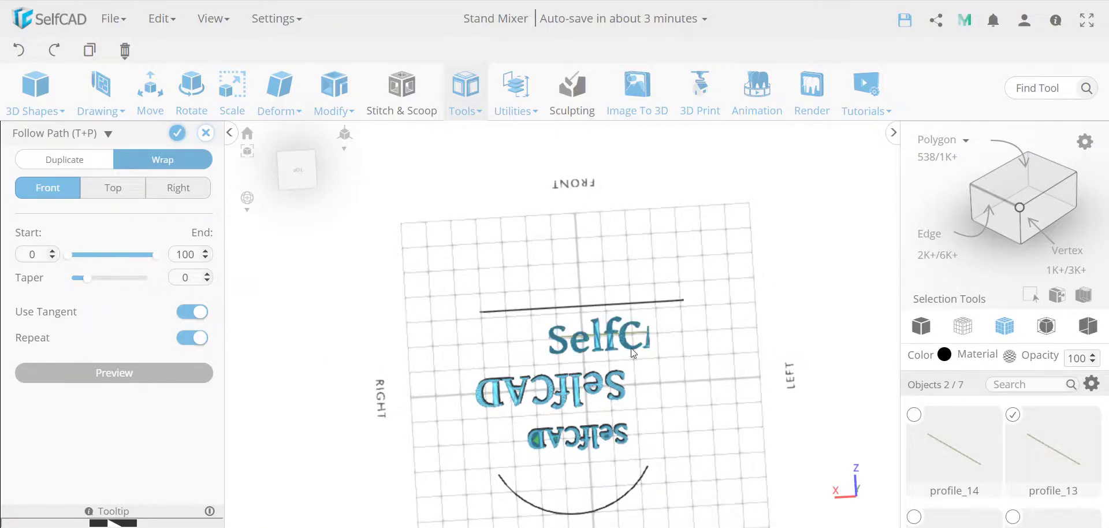
pyautogui.click(192, 339)
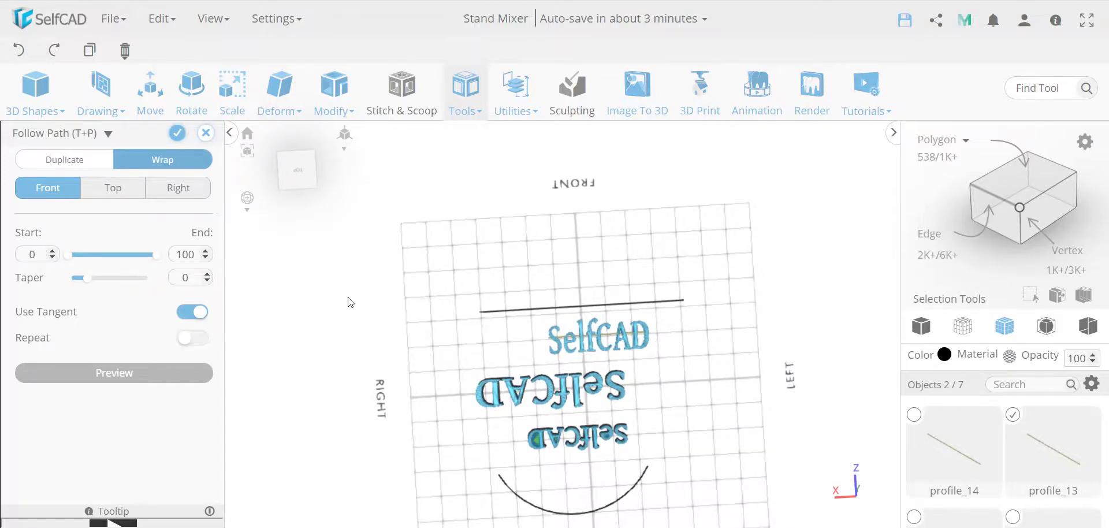
pyautogui.click(205, 132)
pyautogui.click(544, 314)
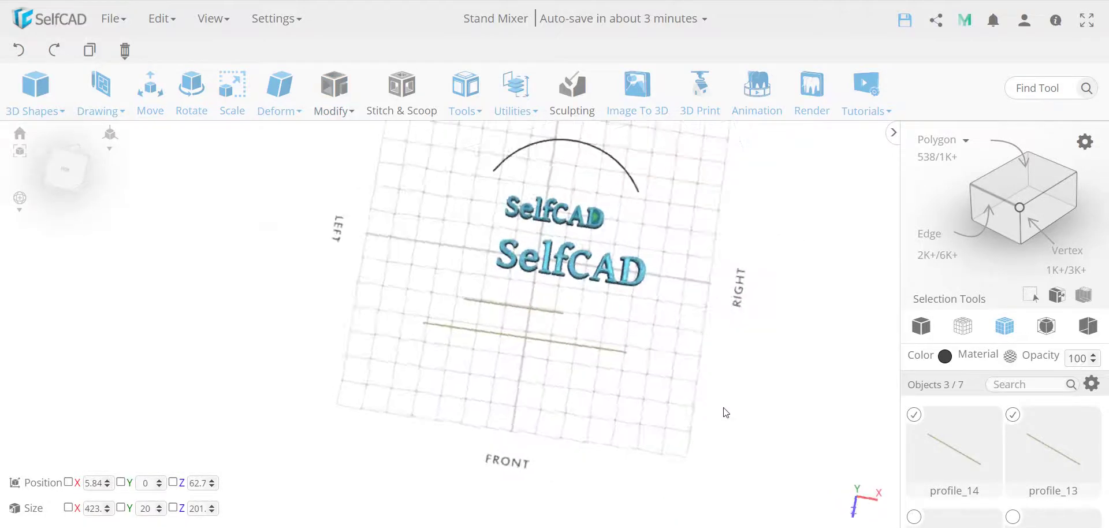
# Step: Select the large SelfCAD text together with the arc as its path
pyautogui.keyDown('shift'); pyautogui.click(598, 279); pyautogui.keyUp('shift')
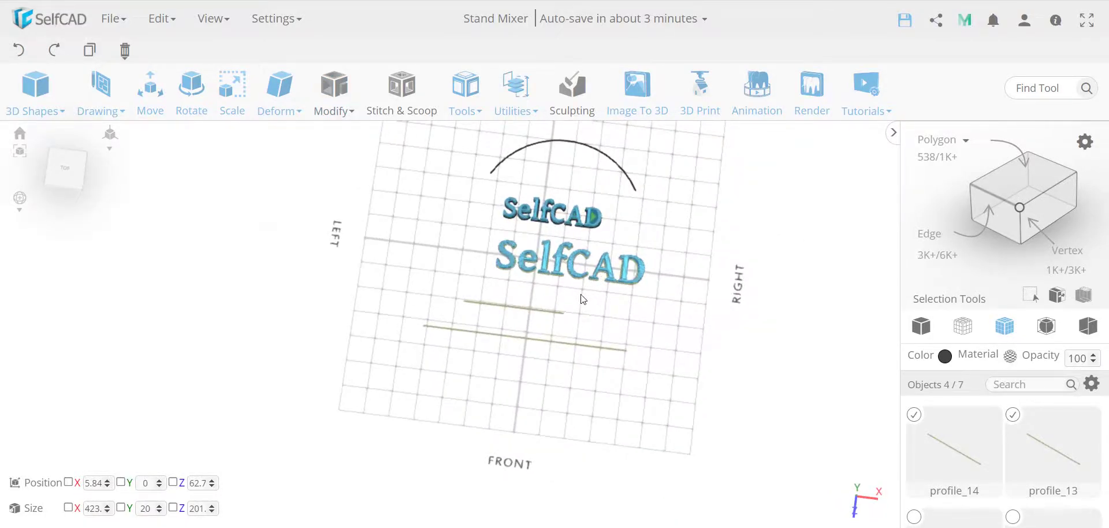
pyautogui.keyDown('shift'); pyautogui.click(626, 272); pyautogui.keyUp('shift')
pyautogui.click(468, 116)
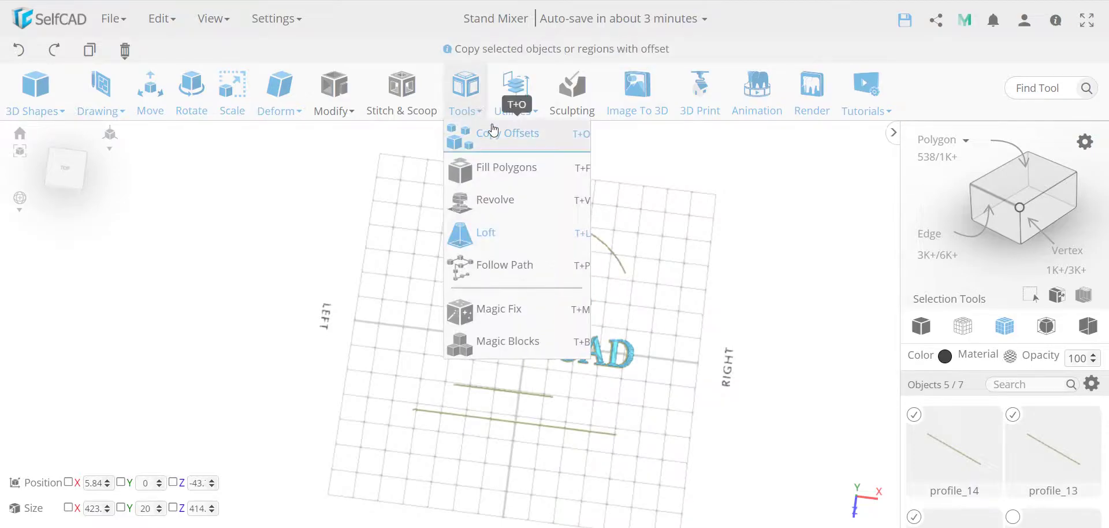
pyautogui.click(639, 389)
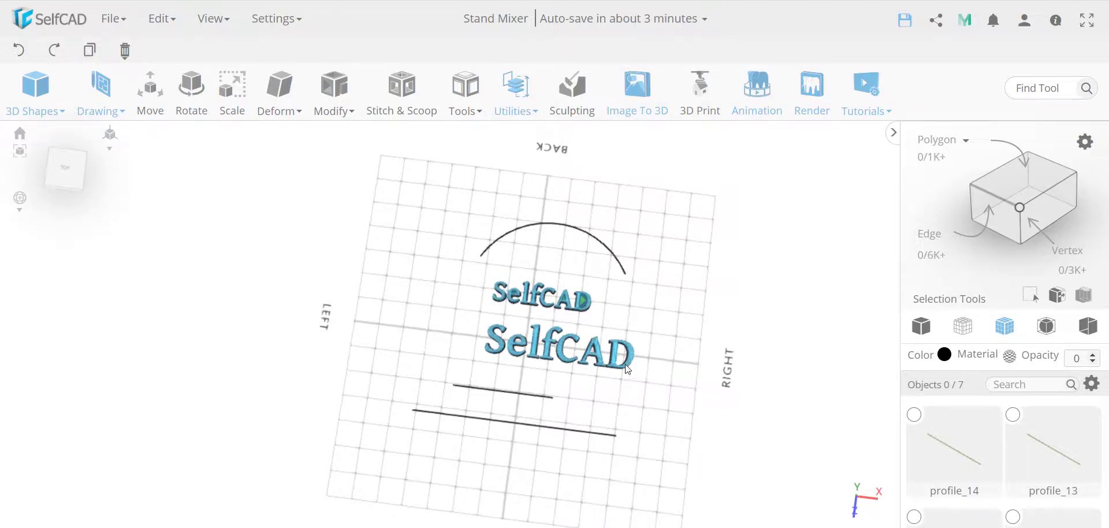
pyautogui.click(628, 368)
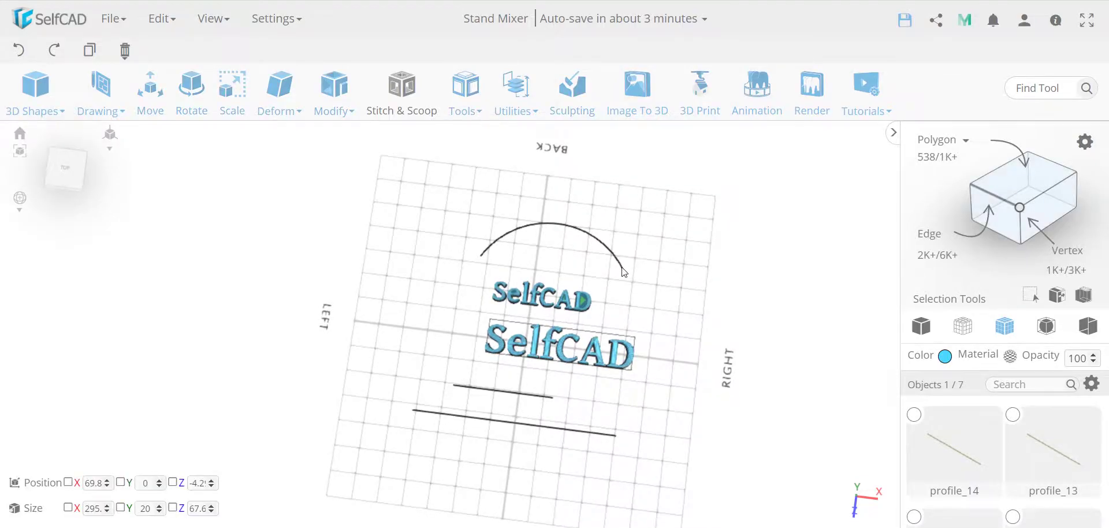
pyautogui.keyDown('shift'); pyautogui.click(624, 272); pyautogui.keyUp('shift')
# Step: Wrap the large text along the arc with Follow Path and inspect the bend
pyautogui.click(508, 90)
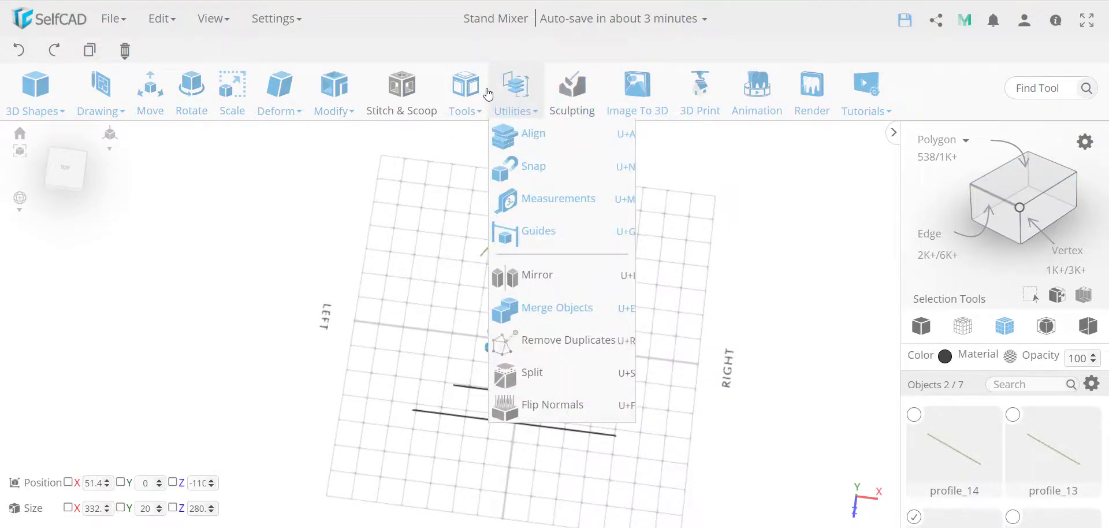
pyautogui.click(468, 95)
pyautogui.click(515, 262)
pyautogui.click(162, 159)
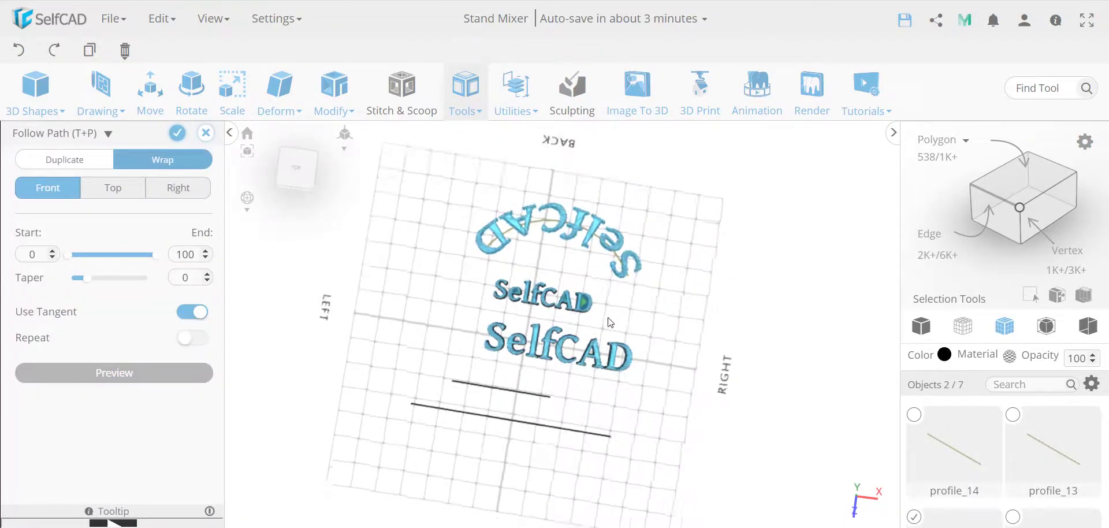
pyautogui.moveTo(610, 322); pyautogui.dragTo(209, 347, button='right')
pyautogui.moveTo(708, 435); pyautogui.dragTo(544, 436, button='right')
pyautogui.scroll(3, 544, 435)
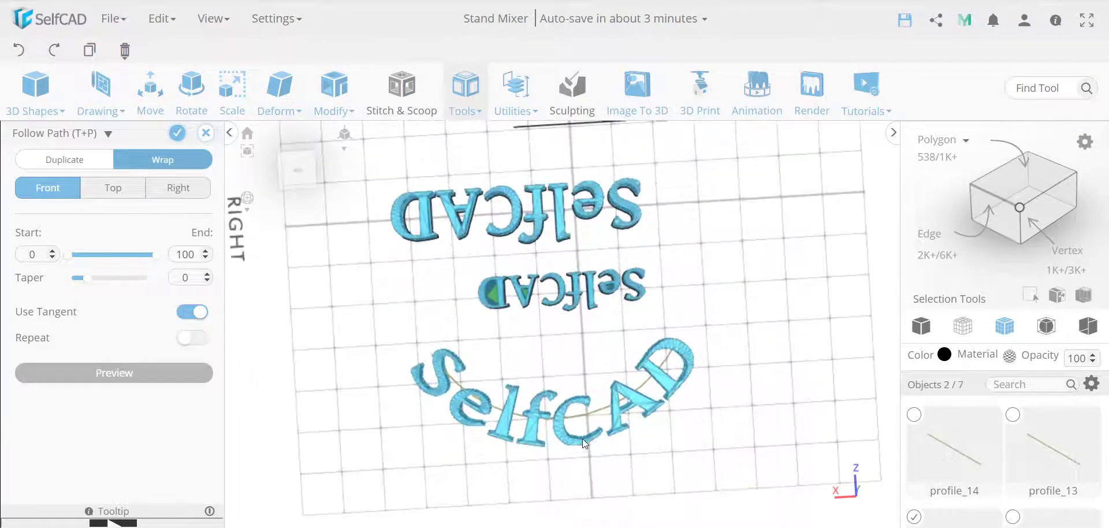
pyautogui.scroll(2, 583, 438)
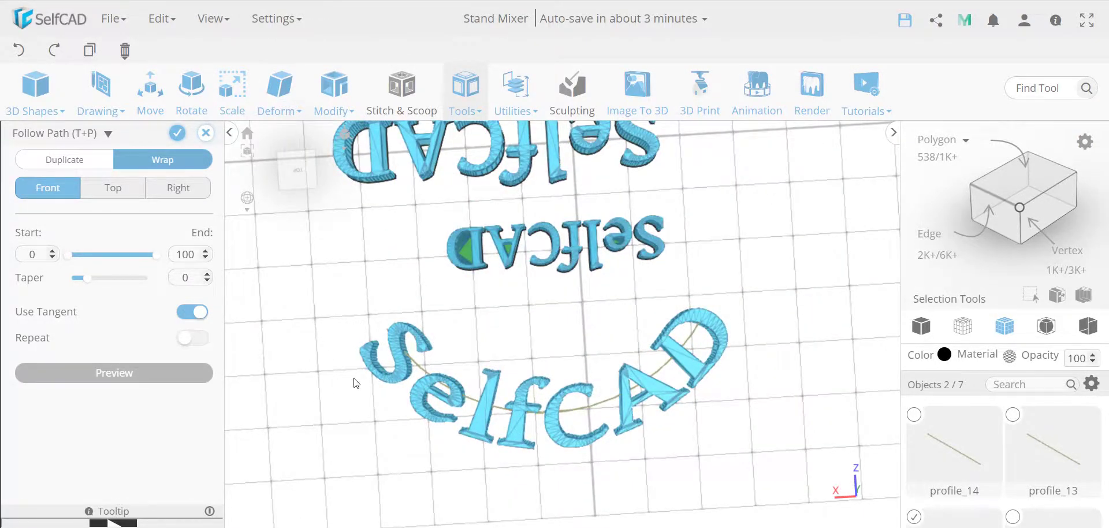
pyautogui.moveTo(714, 491); pyautogui.dragTo(636, 416, button='right')
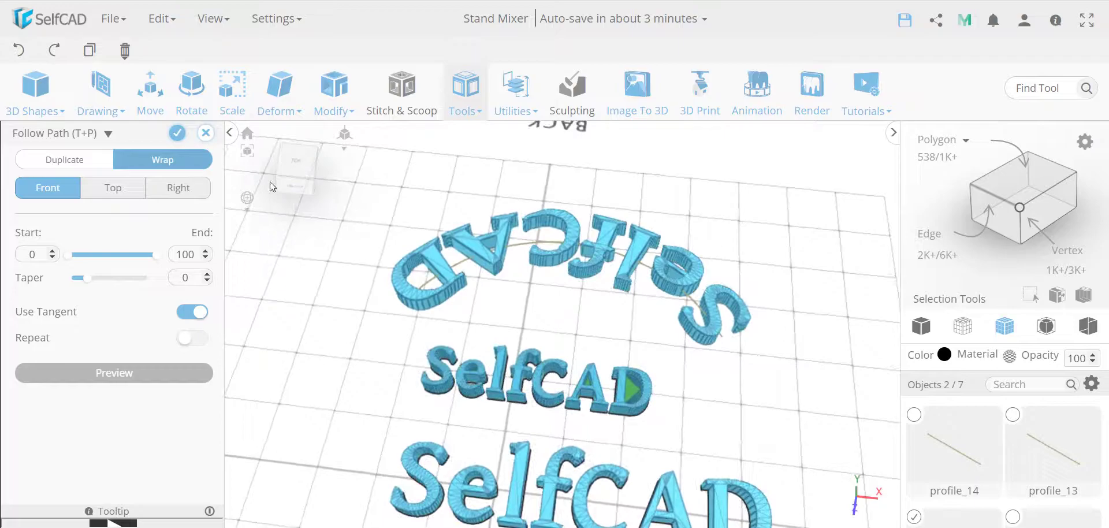
# Step: Discard the arc wrap and marquee-select every object except the arc
pyautogui.click(205, 134)
pyautogui.click(545, 308)
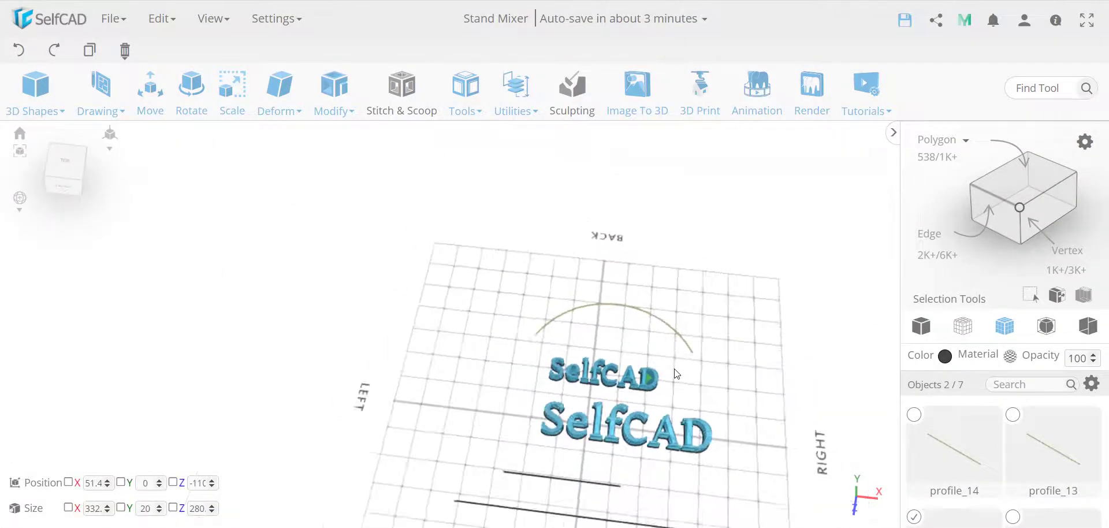
pyautogui.moveTo(702, 477); pyautogui.dragTo(560, 347)
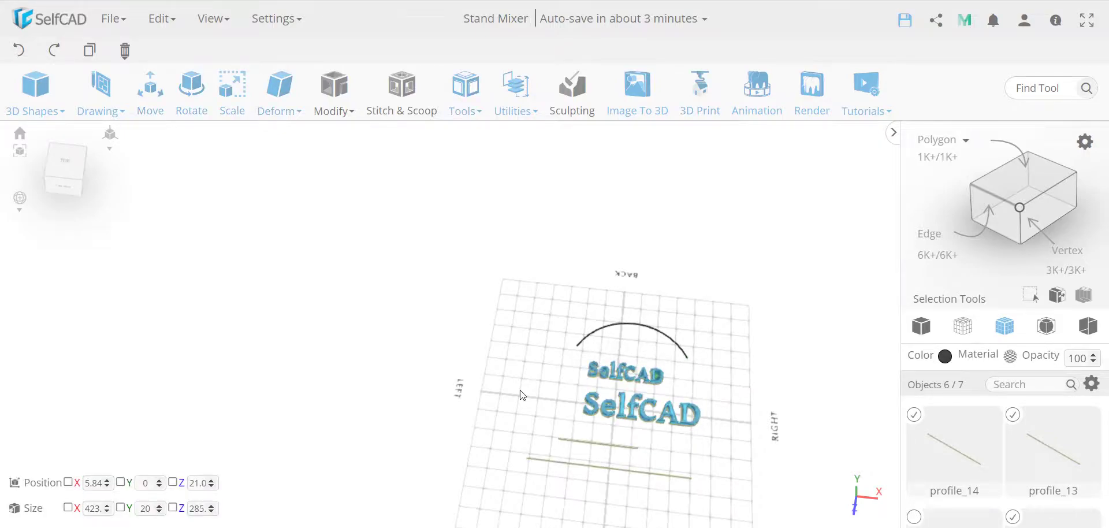
# Step: Delete the texts and lines, leaving only the arc selected
pyautogui.press('Delete')
pyautogui.press('Return')
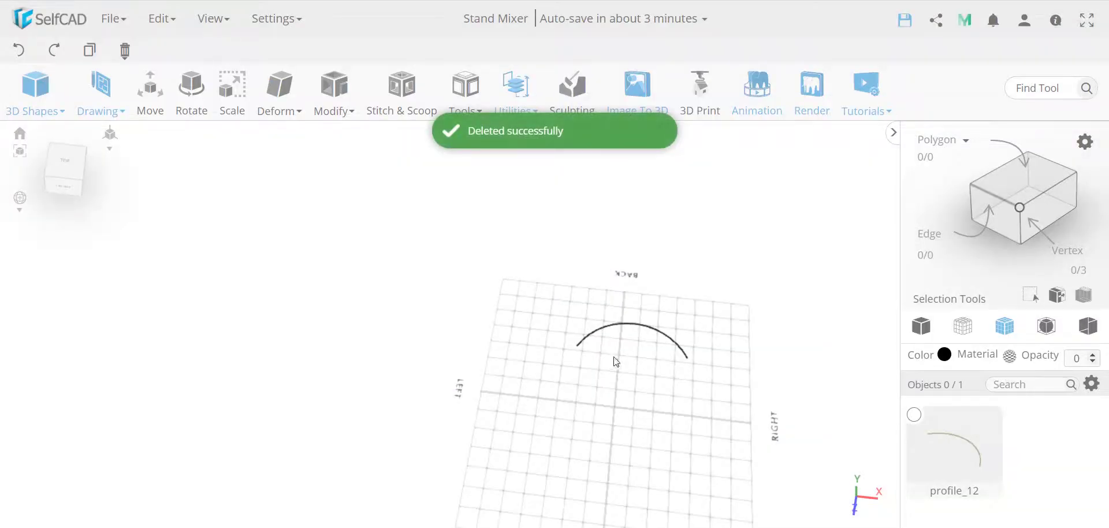
pyautogui.click(645, 331)
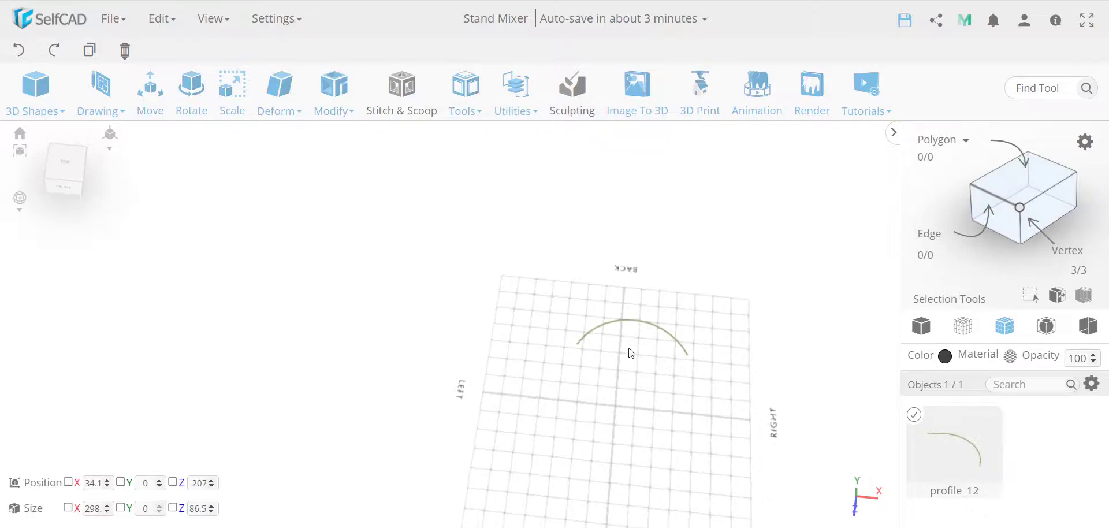
pyautogui.moveTo(629, 352); pyautogui.dragTo(484, 363, button='middle')
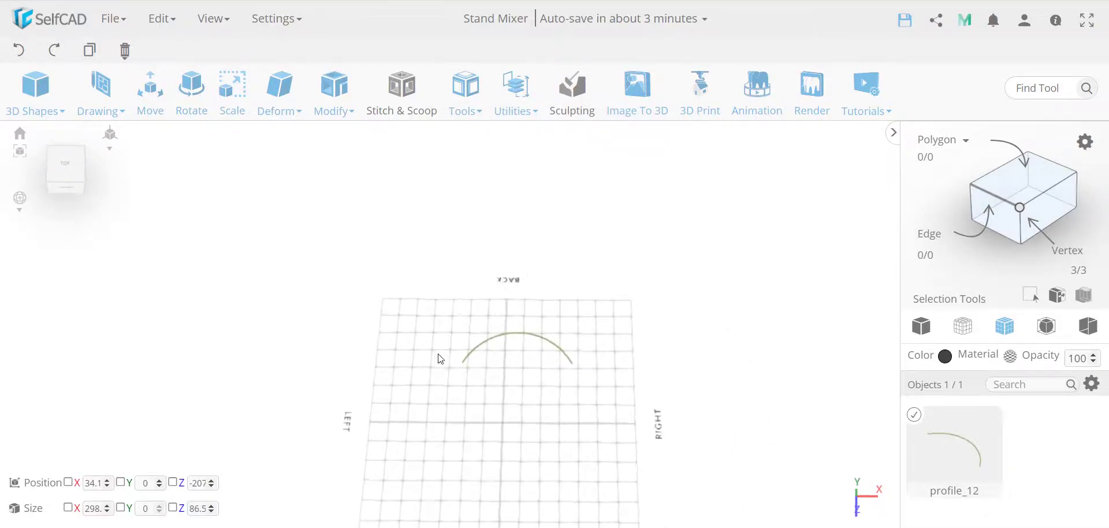
# Step: Place a copy of the arc directly below it and select both arcs
pyautogui.press('m')
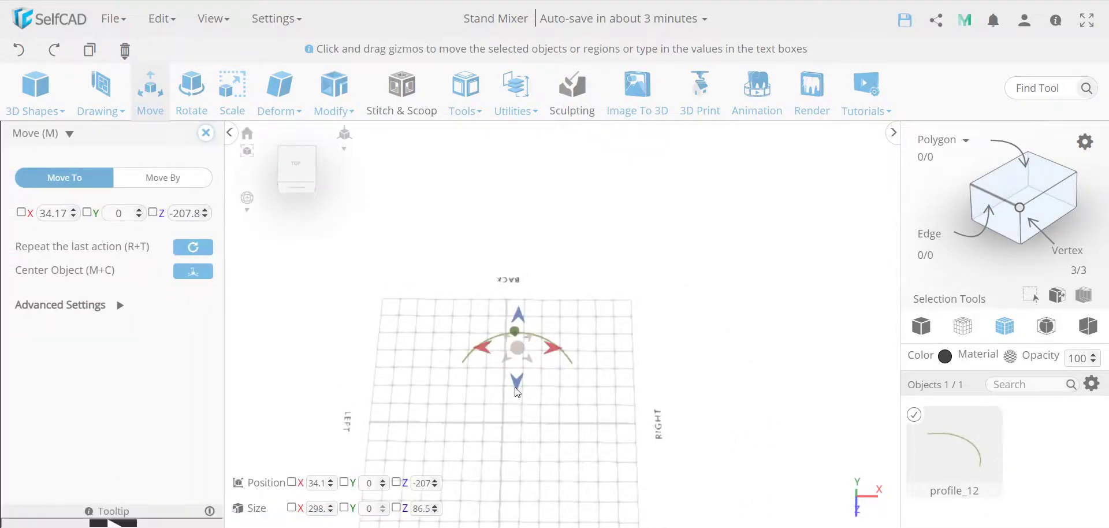
pyautogui.keyDown('shift'); pyautogui.moveTo(518, 393); pyautogui.dragTo(515, 456); pyautogui.keyUp('shift')
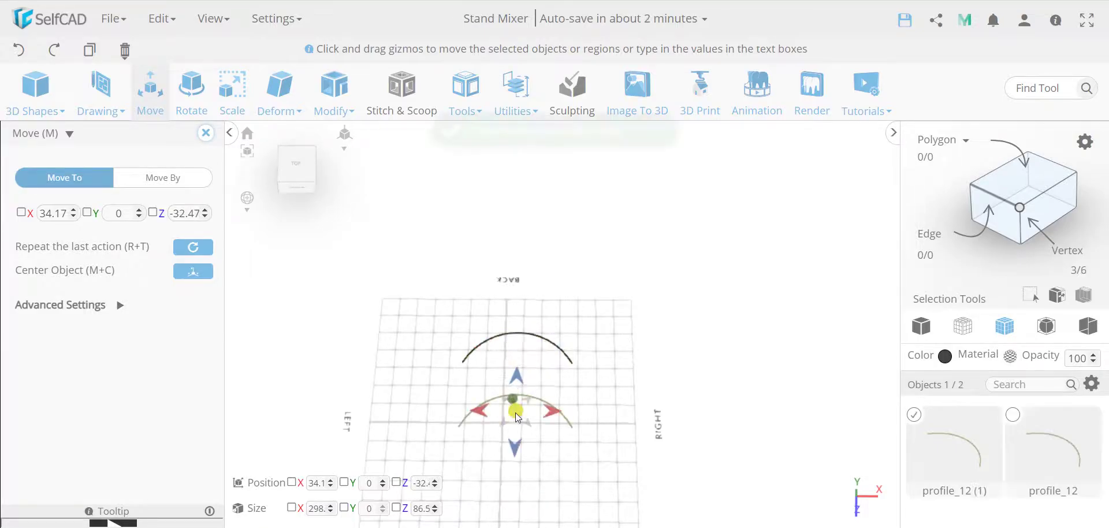
pyautogui.click(206, 133)
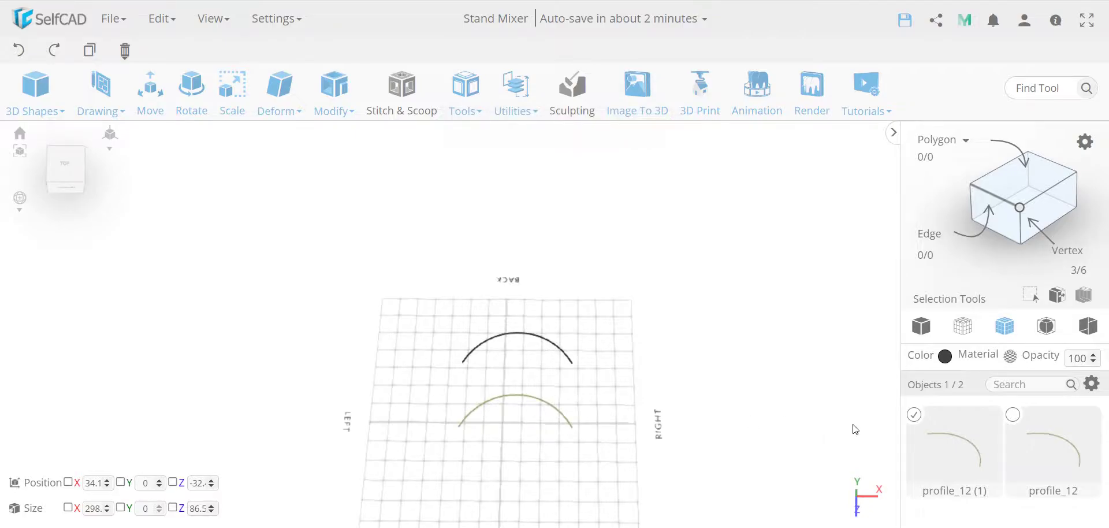
pyautogui.click(1013, 415)
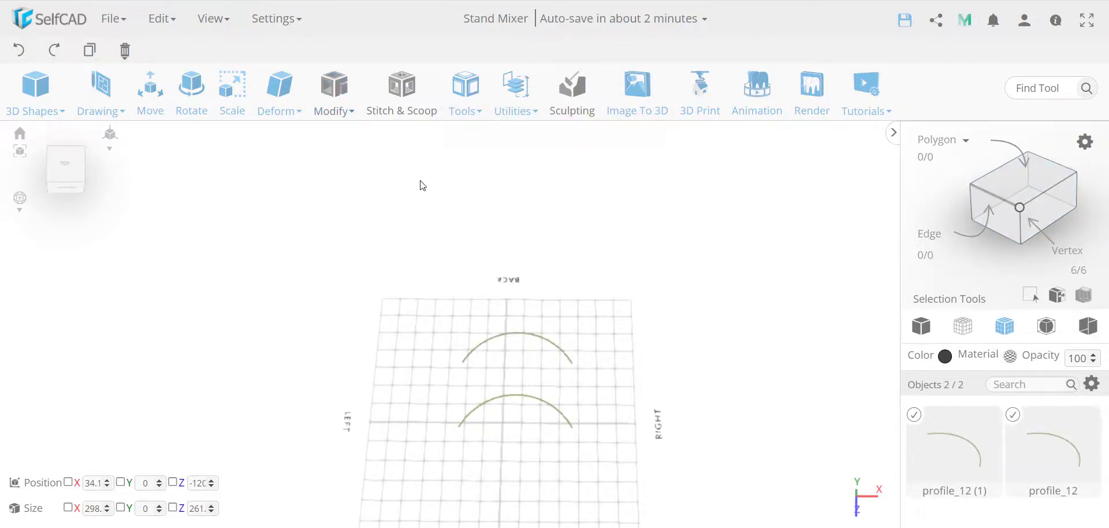
# Step: Preview the fan-shaped surface of one arc swept along the other, with Use Tangent on
pyautogui.click(466, 107)
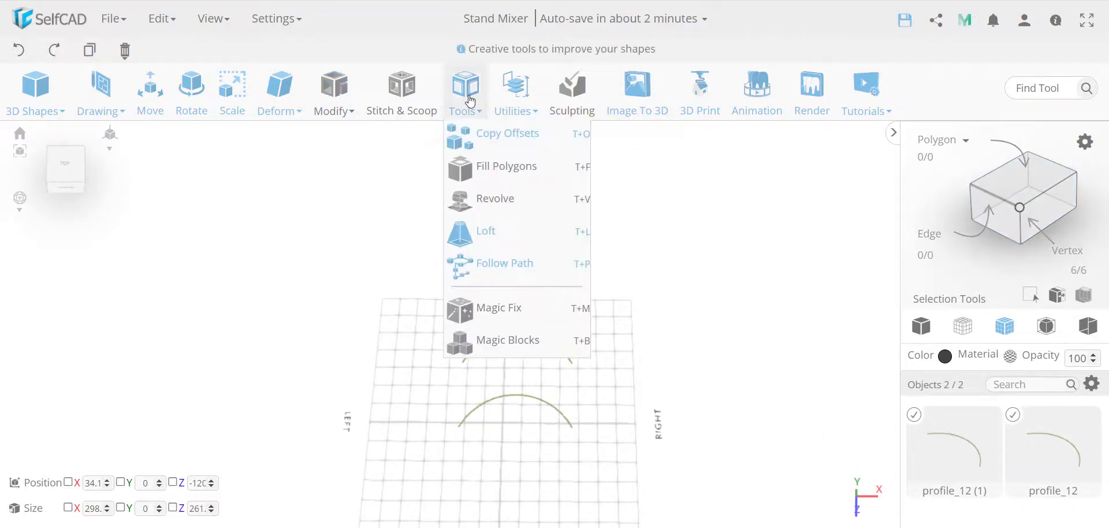
pyautogui.click(518, 265)
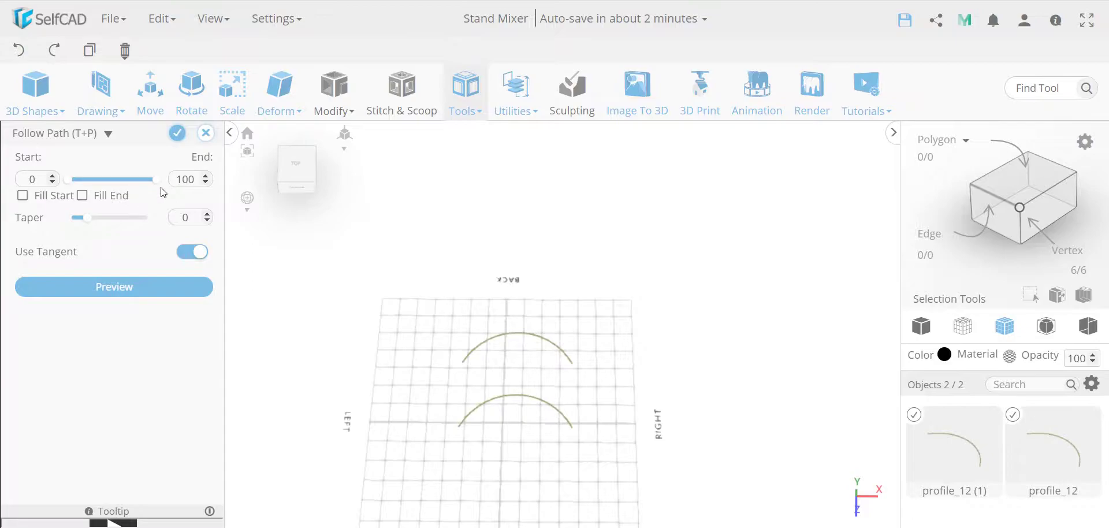
pyautogui.click(151, 294)
pyautogui.moveTo(601, 376); pyautogui.dragTo(649, 399, button='right')
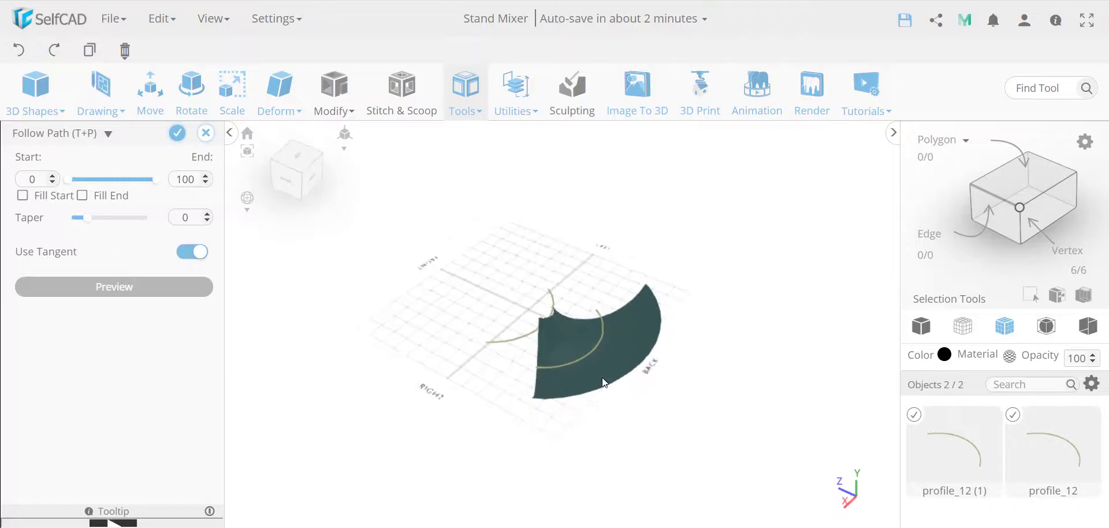
pyautogui.click(189, 252)
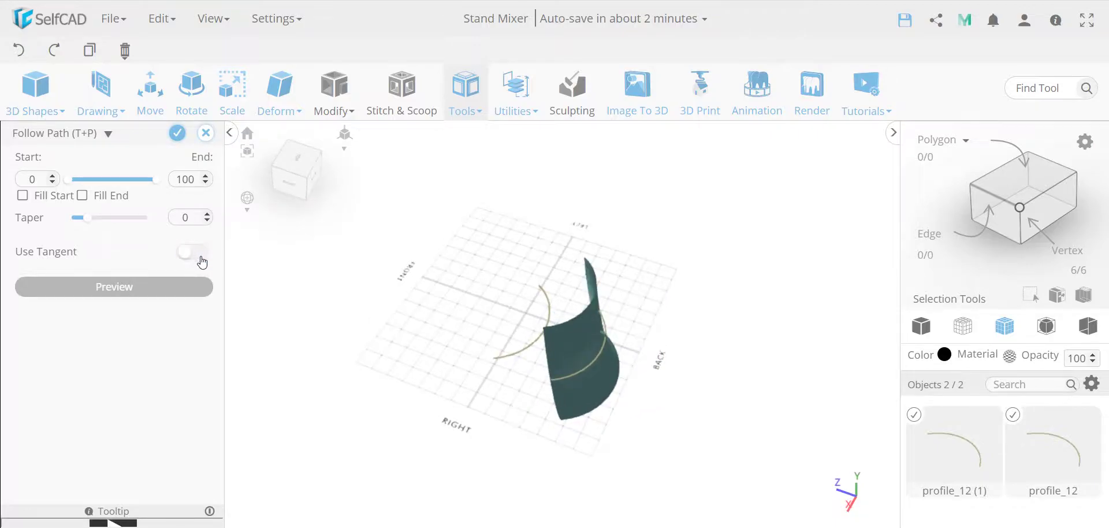
pyautogui.click(191, 252)
pyautogui.moveTo(601, 383)
pyautogui.mouseDown(button='right')
pyautogui.moveTo(587, 363)
pyautogui.moveTo(599, 265)
pyautogui.moveTo(584, 272)
pyautogui.moveTo(623, 398)
pyautogui.mouseUp(button='right')
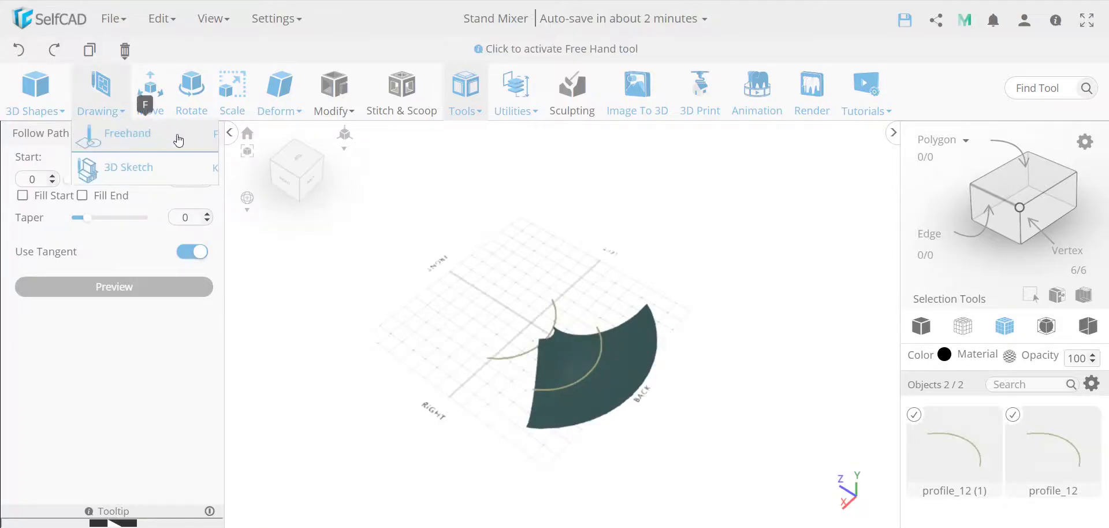
# Step: Create the swept surface as mesh_10 and check it with Back Face Culling toggled on and off
pyautogui.click(177, 134)
pyautogui.moveTo(682, 346); pyautogui.dragTo(629, 328, button='right')
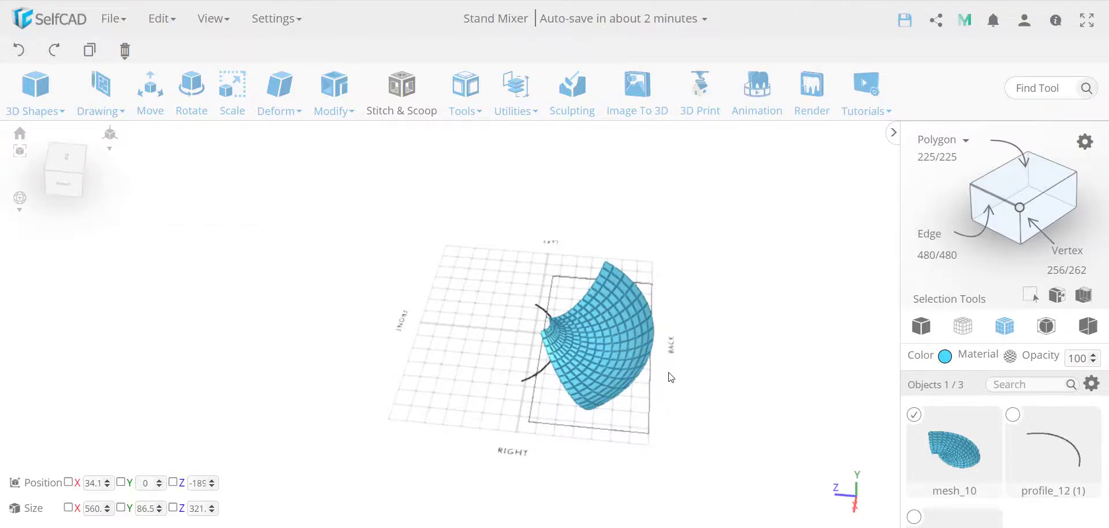
pyautogui.moveTo(668, 374); pyautogui.dragTo(698, 420, button='right')
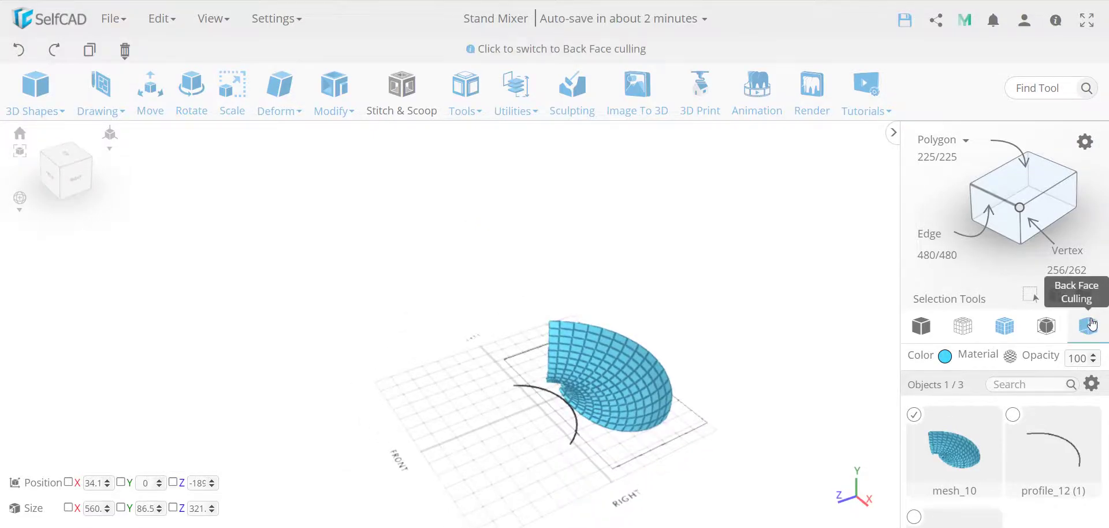
pyautogui.click(1091, 325)
pyautogui.moveTo(693, 376); pyautogui.dragTo(600, 385, button='right')
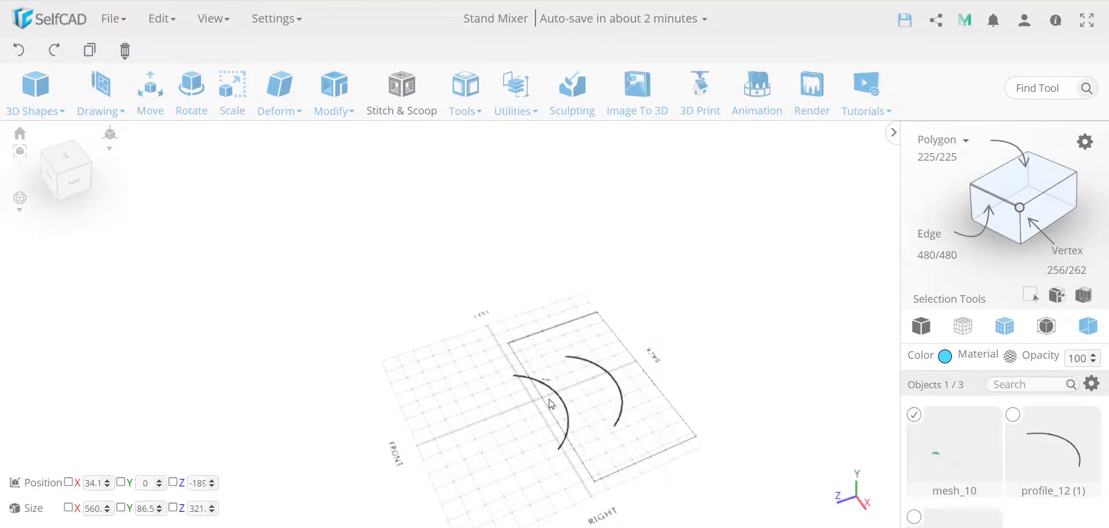
pyautogui.click(1089, 325)
pyautogui.click(334, 90)
# Step: Add a 20-unit thickness to the curved mesh_10 surface, previewing it before applying
pyautogui.click(376, 206)
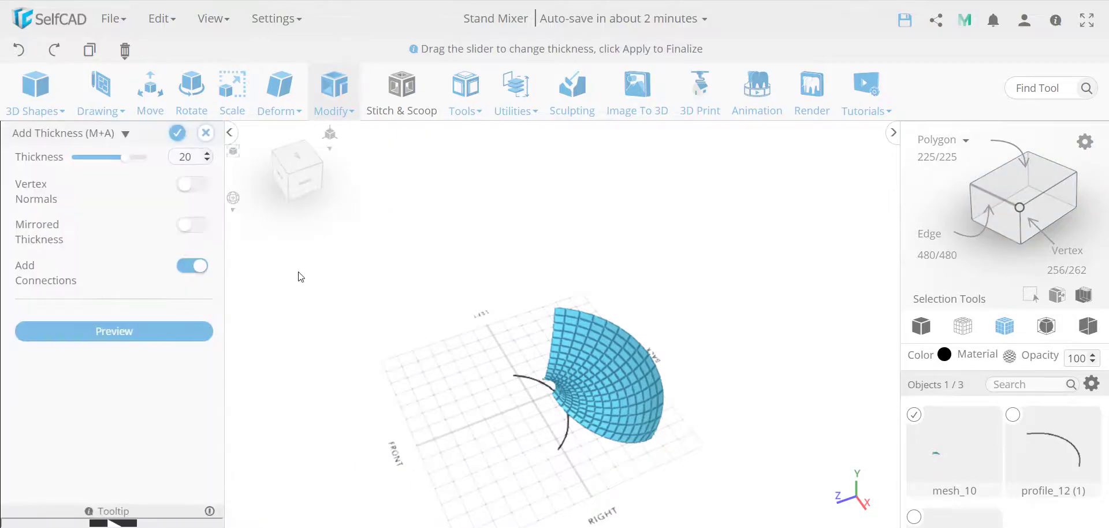
pyautogui.click(147, 331)
pyautogui.moveTo(487, 416); pyautogui.dragTo(764, 406)
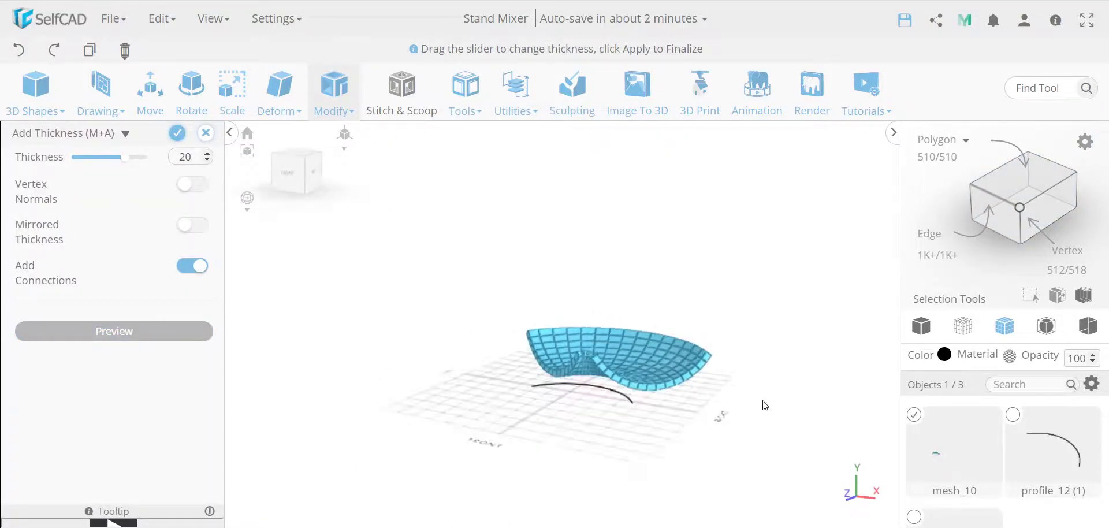
pyautogui.click(178, 133)
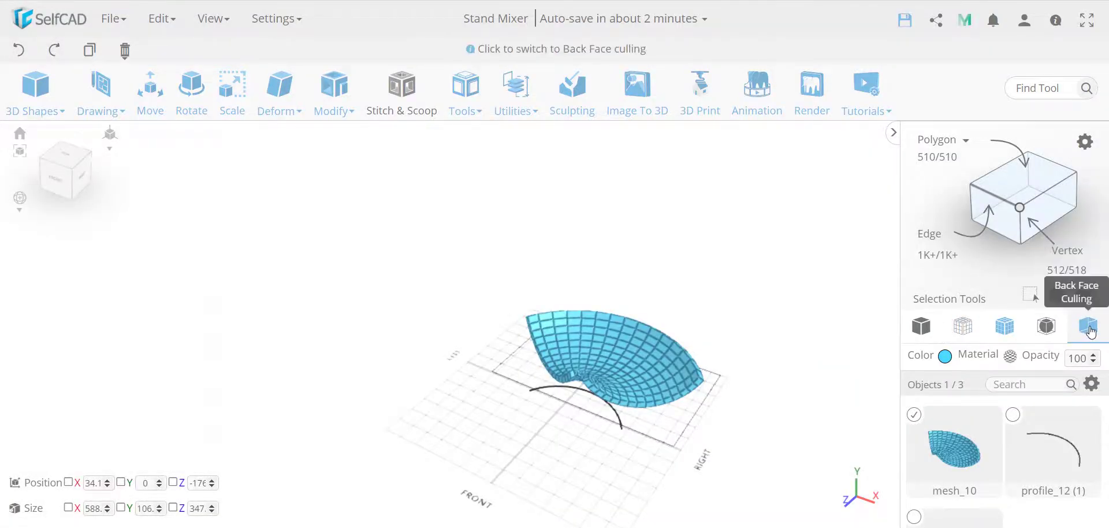
pyautogui.moveTo(570, 355); pyautogui.dragTo(502, 409)
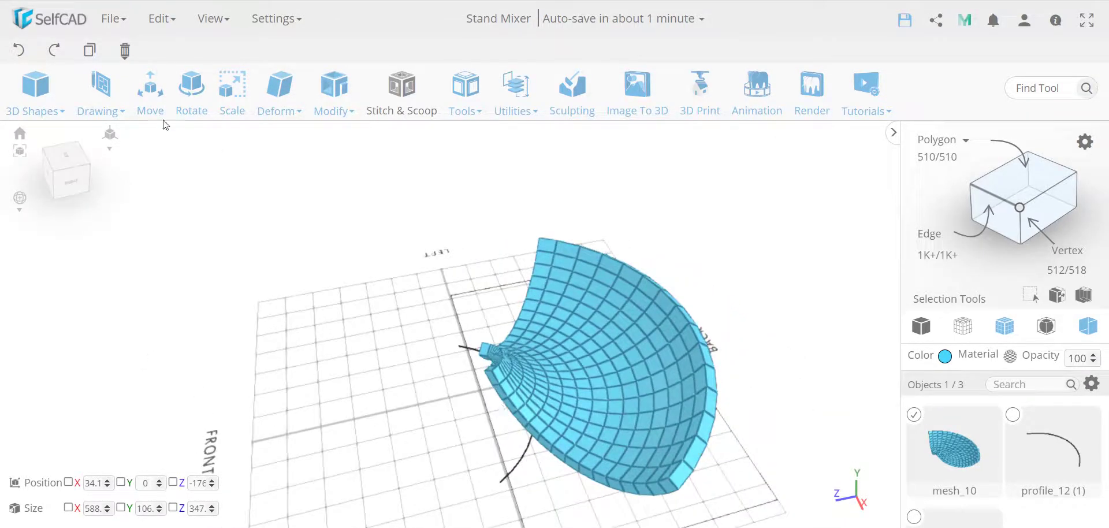
# Step: Undo the thickened shell so only the two arcs remain, with back-face culling on
pyautogui.click(18, 50)
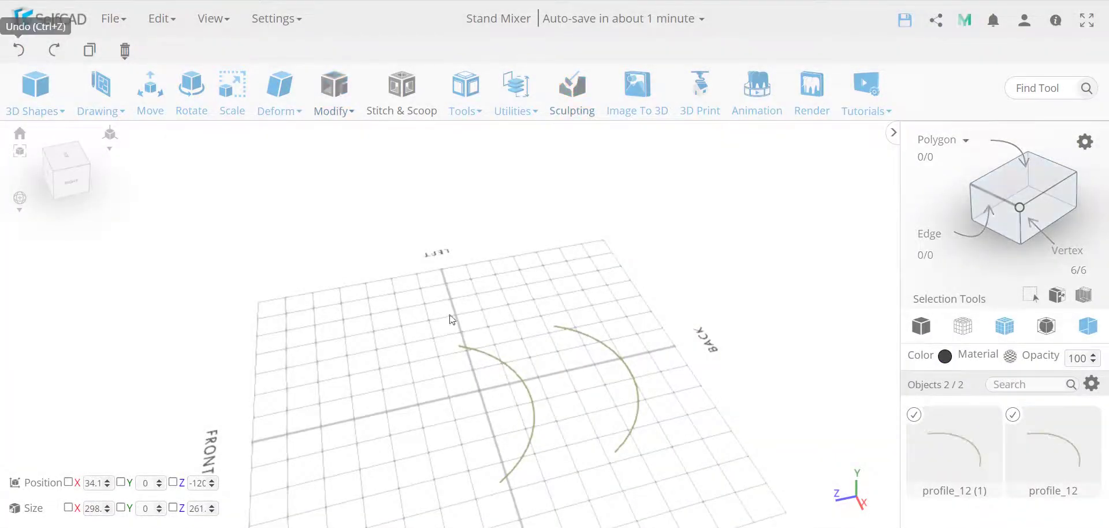
pyautogui.click(1087, 326)
pyautogui.moveTo(693, 404); pyautogui.dragTo(670, 378)
# Step: Rotate the upper arc profile_12 270° about X so it stands upright
pyautogui.click(670, 419)
pyautogui.click(676, 365)
pyautogui.click(191, 92)
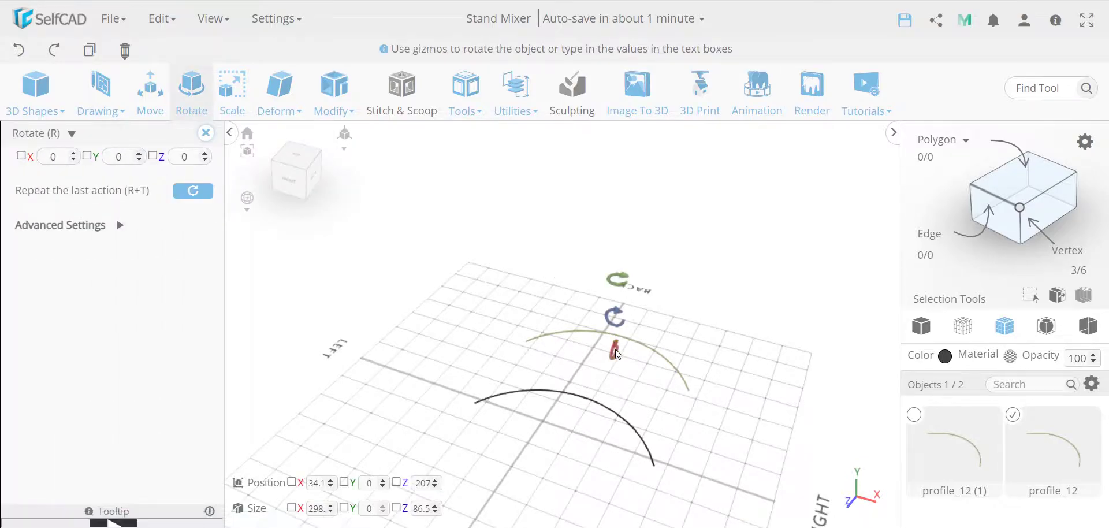
pyautogui.moveTo(615, 349); pyautogui.dragTo(657, 302)
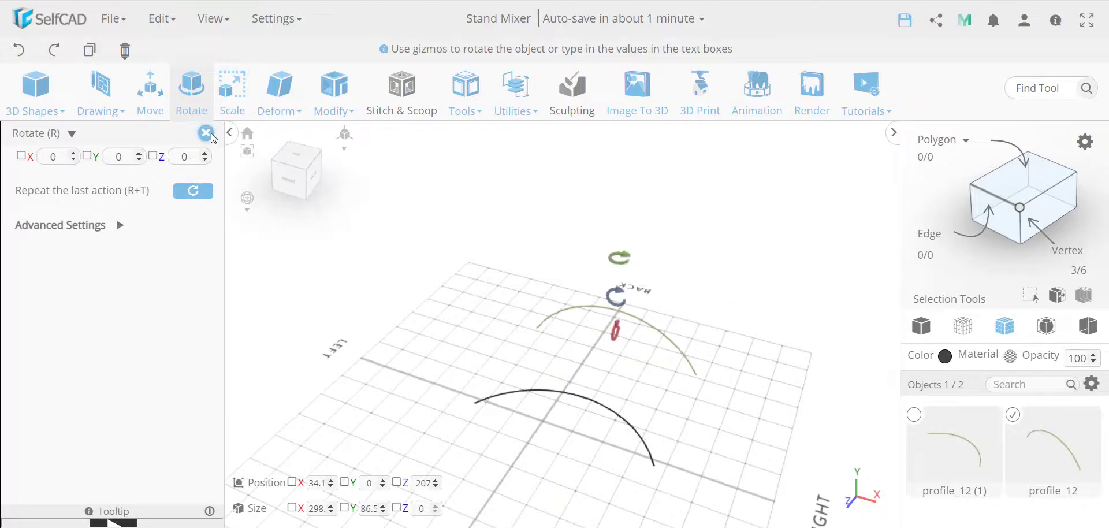
pyautogui.press('Escape')
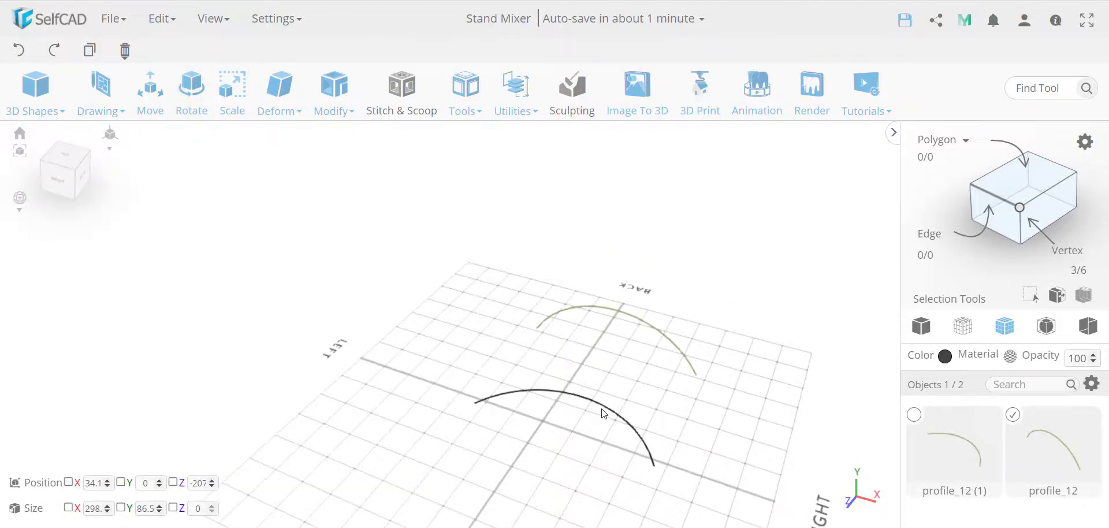
pyautogui.keyDown('shift'); pyautogui.click(604, 412); pyautogui.keyUp('shift')
pyautogui.click(466, 92)
pyautogui.click(494, 271)
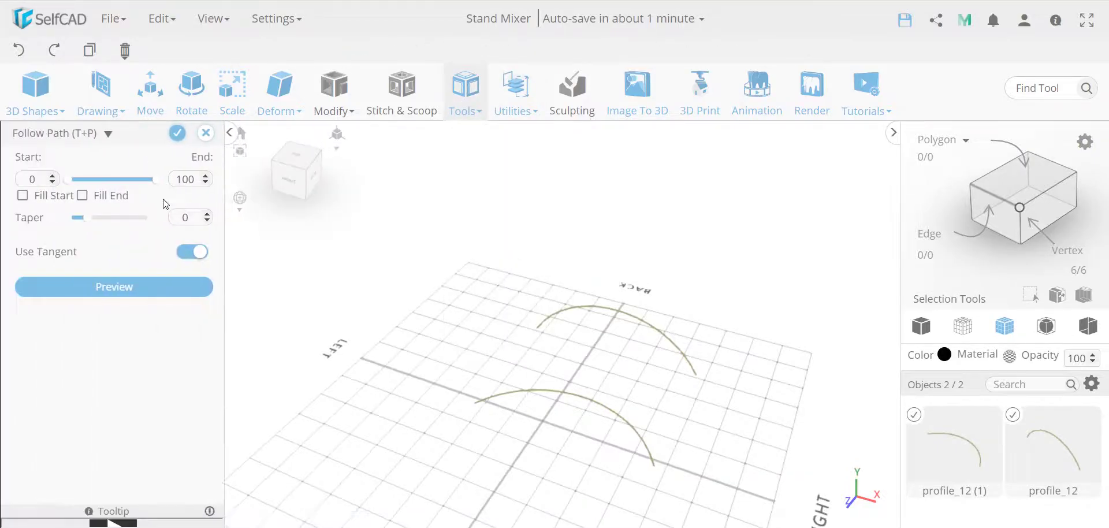
pyautogui.click(161, 285)
pyautogui.moveTo(600, 416); pyautogui.dragTo(651, 446)
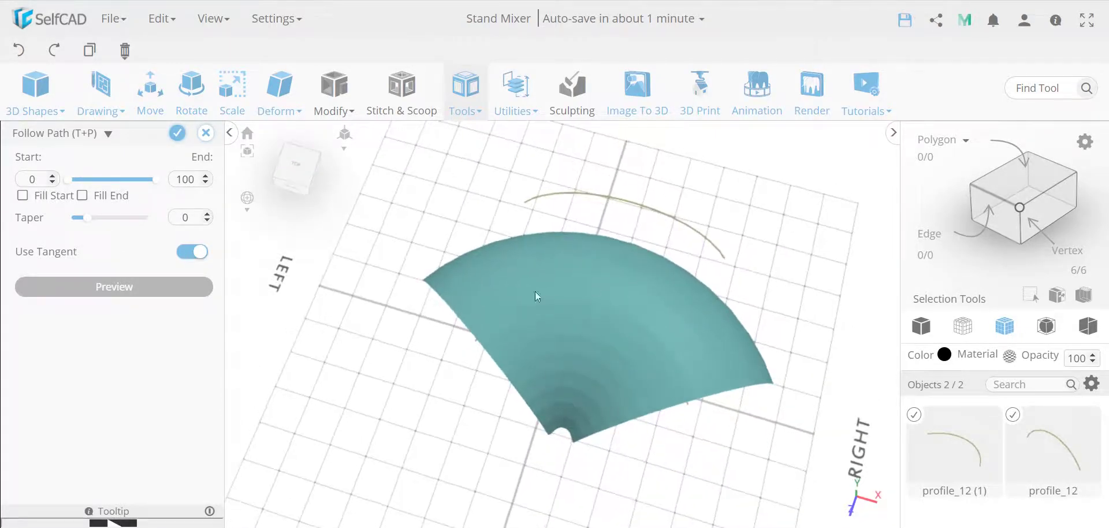
pyautogui.click(205, 133)
pyautogui.click(547, 314)
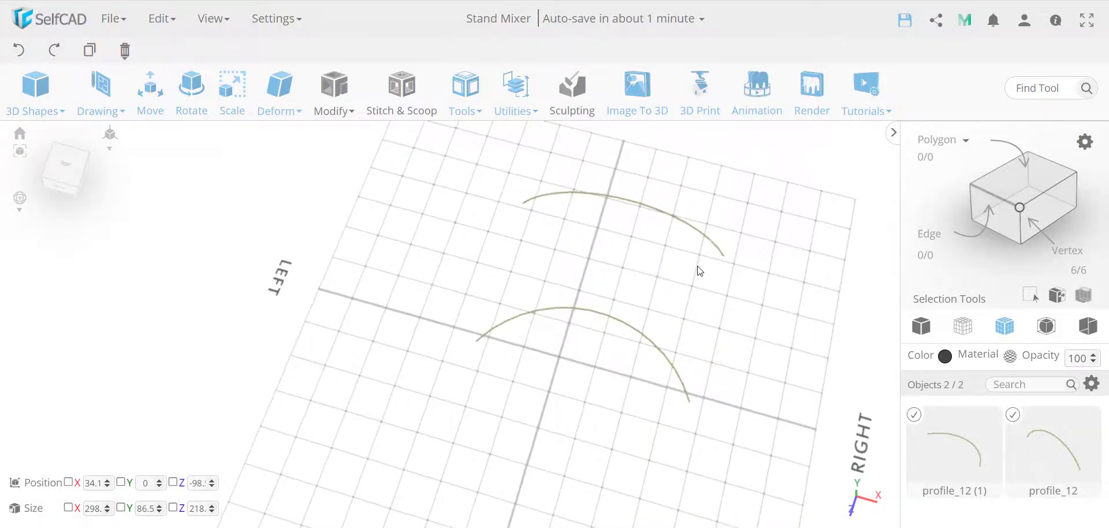
pyautogui.moveTo(699, 271); pyautogui.dragTo(679, 302)
# Step: Preview a Follow Path sweep between the lower and upper arcs
pyautogui.click(637, 330)
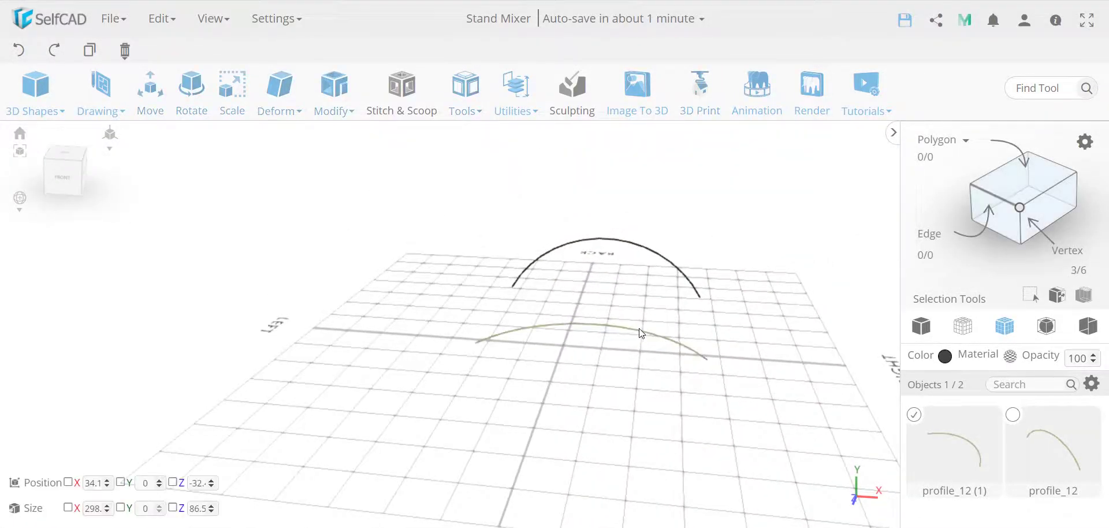
pyautogui.keyDown('shift'); pyautogui.click(669, 263); pyautogui.keyUp('shift')
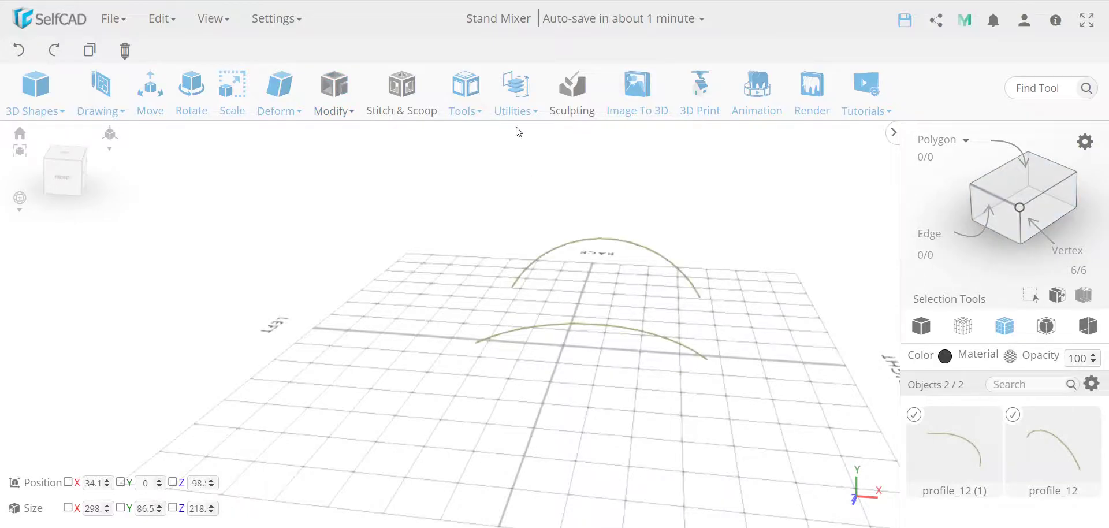
pyautogui.click(471, 107)
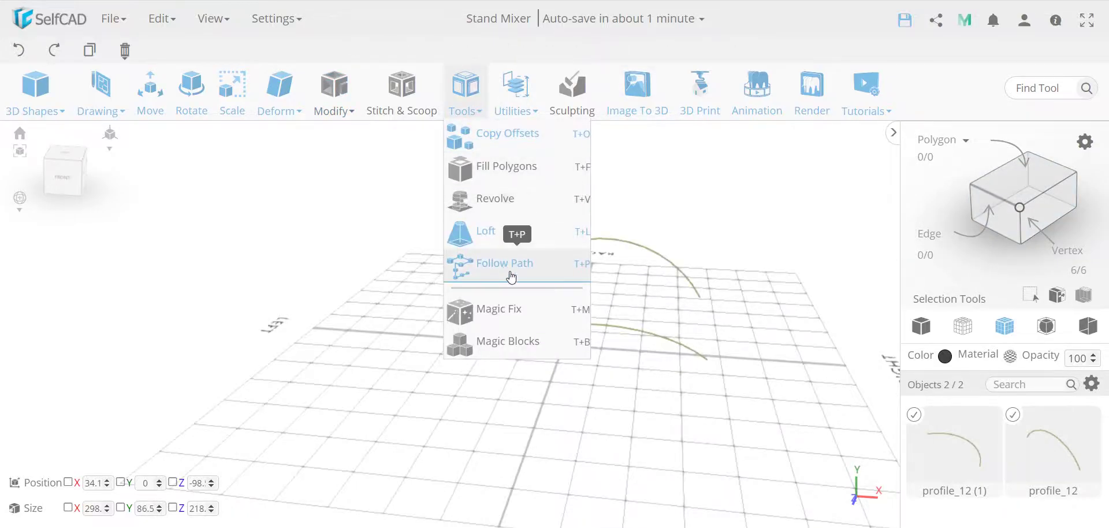
pyautogui.click(511, 277)
pyautogui.click(118, 287)
pyautogui.moveTo(751, 359); pyautogui.dragTo(396, 299, button='right')
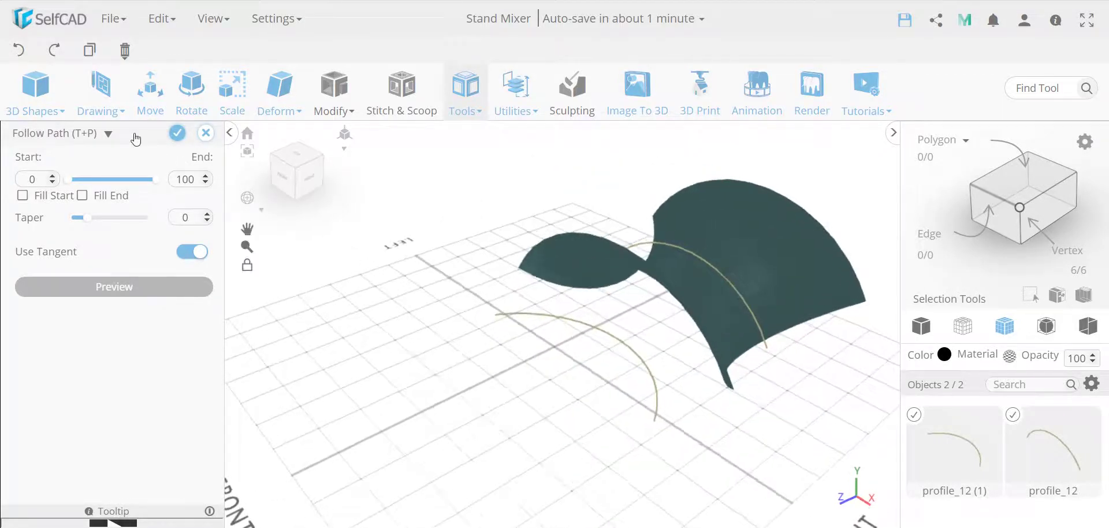
# Step: Enable Fill Start and Fill End to cap both open ends of the sweep
pyautogui.click(22, 196)
pyautogui.click(82, 195)
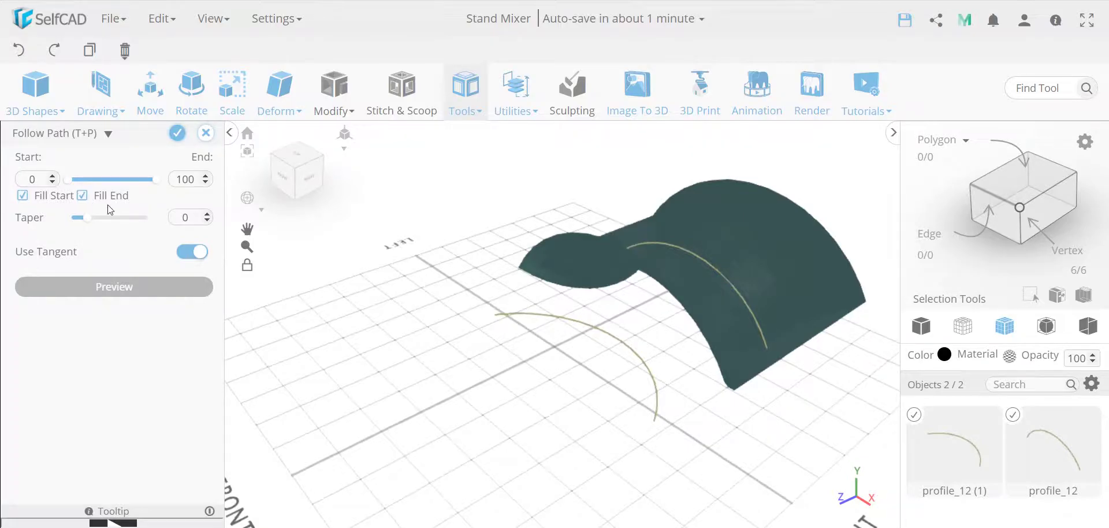
pyautogui.moveTo(439, 323); pyautogui.dragTo(516, 182, button='right')
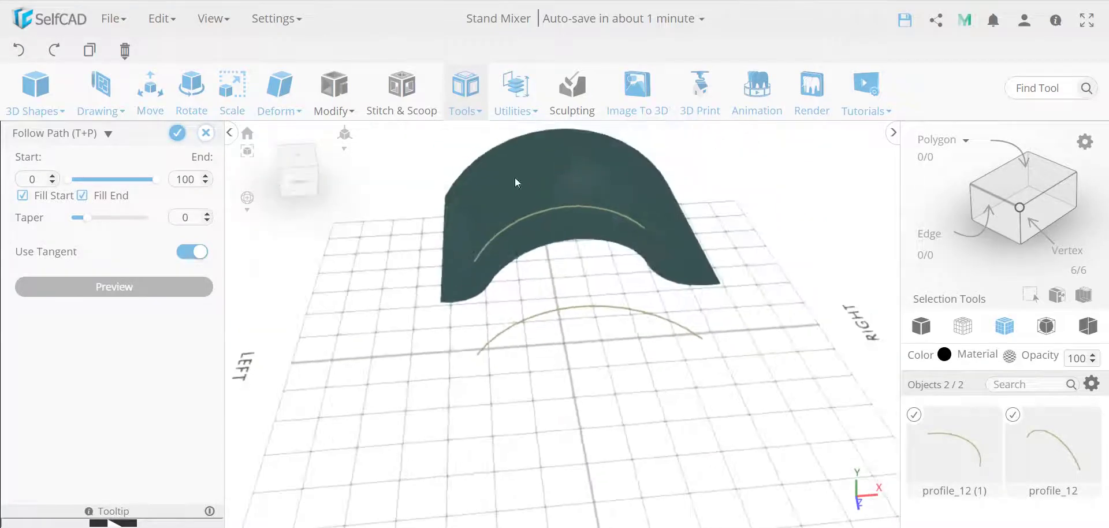
# Step: Confirm the capped Follow Path sweep as the arched mesh_11
pyautogui.click(177, 132)
pyautogui.moveTo(602, 221); pyautogui.dragTo(612, 303, button='right')
pyautogui.moveTo(670, 338); pyautogui.dragTo(433, 236, button='right')
# Step: Thicken mesh_11 by 20 with Add Thickness into a solid arched shell
pyautogui.click(334, 87)
pyautogui.click(351, 193)
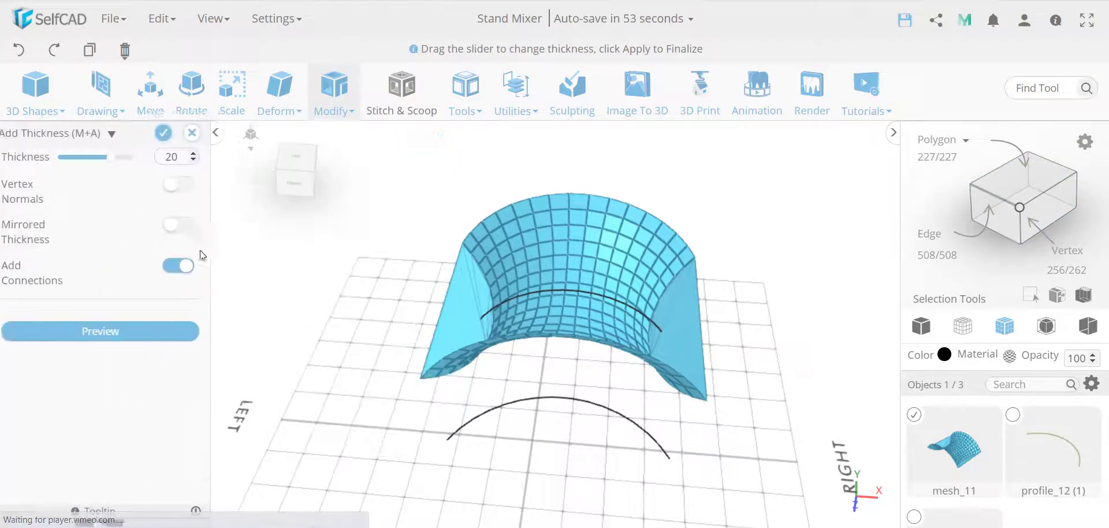
pyautogui.click(167, 133)
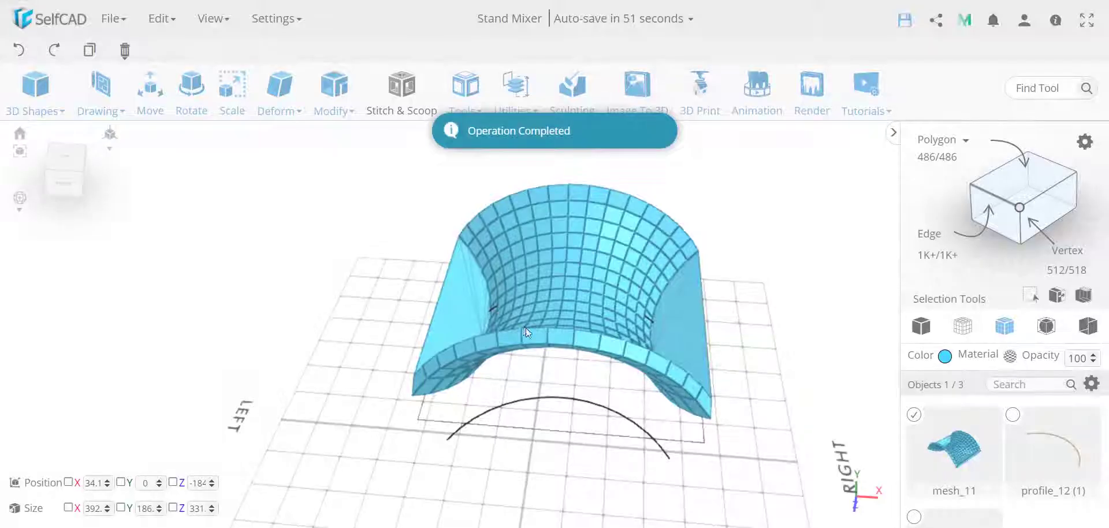
pyautogui.moveTo(533, 327); pyautogui.dragTo(582, 446, button='right')
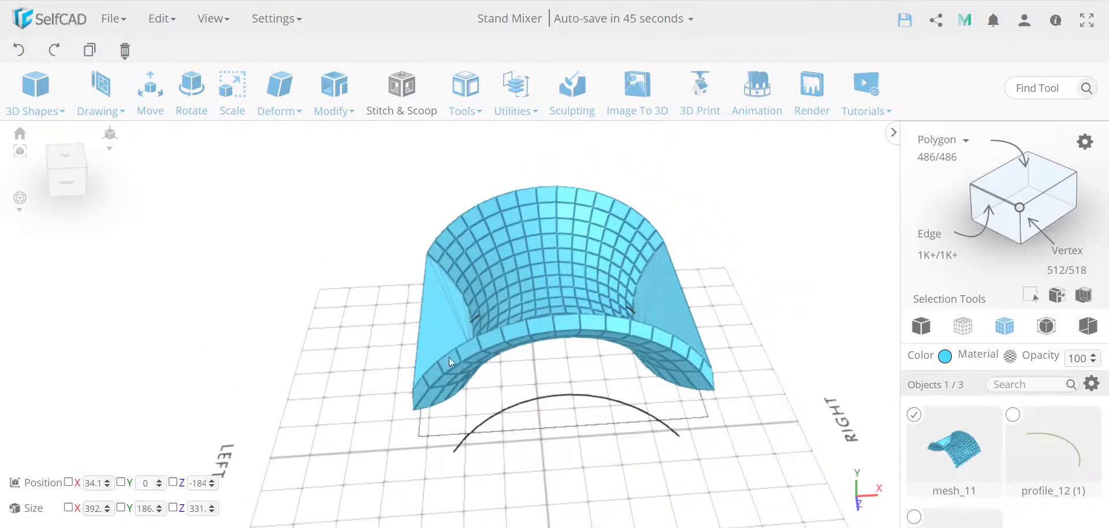